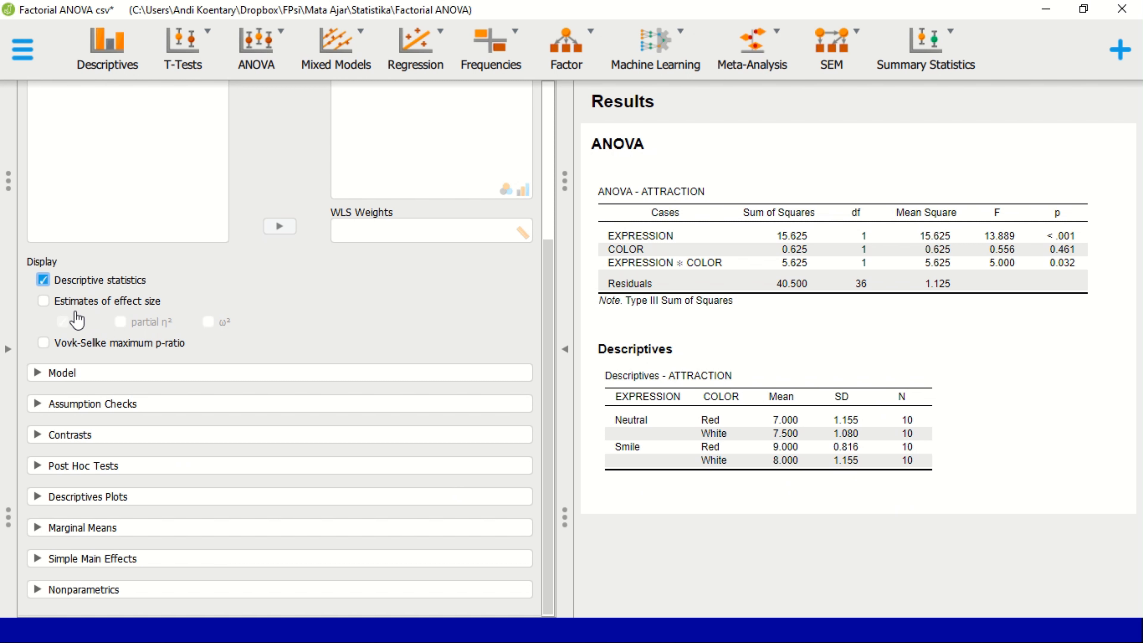
Turn on estimates of effect size for the ANOVA, reporting partial η² instead of η²
click(43, 302)
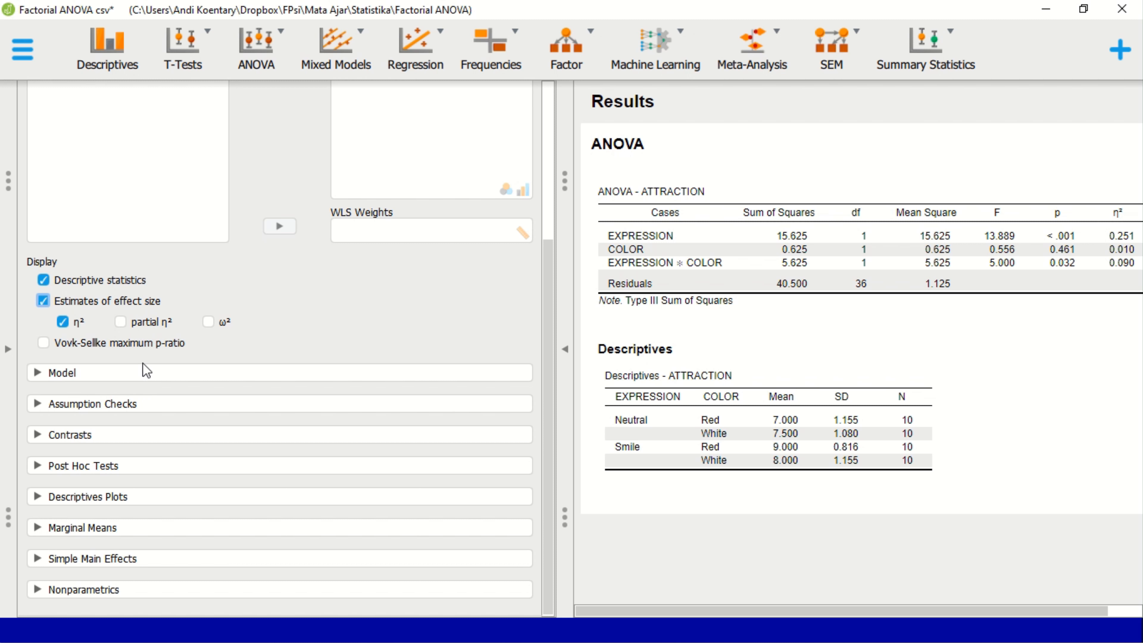
click(120, 321)
click(63, 322)
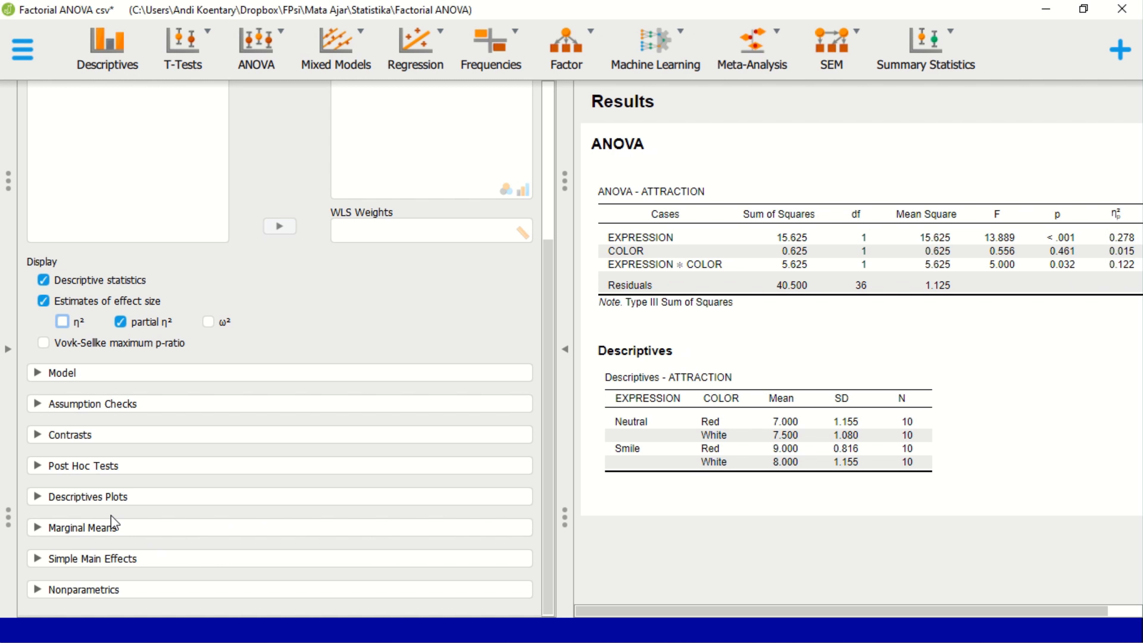
Create a descriptives plot with COLOR on the horizontal axis and EXPRESSION as separate lines
click(118, 499)
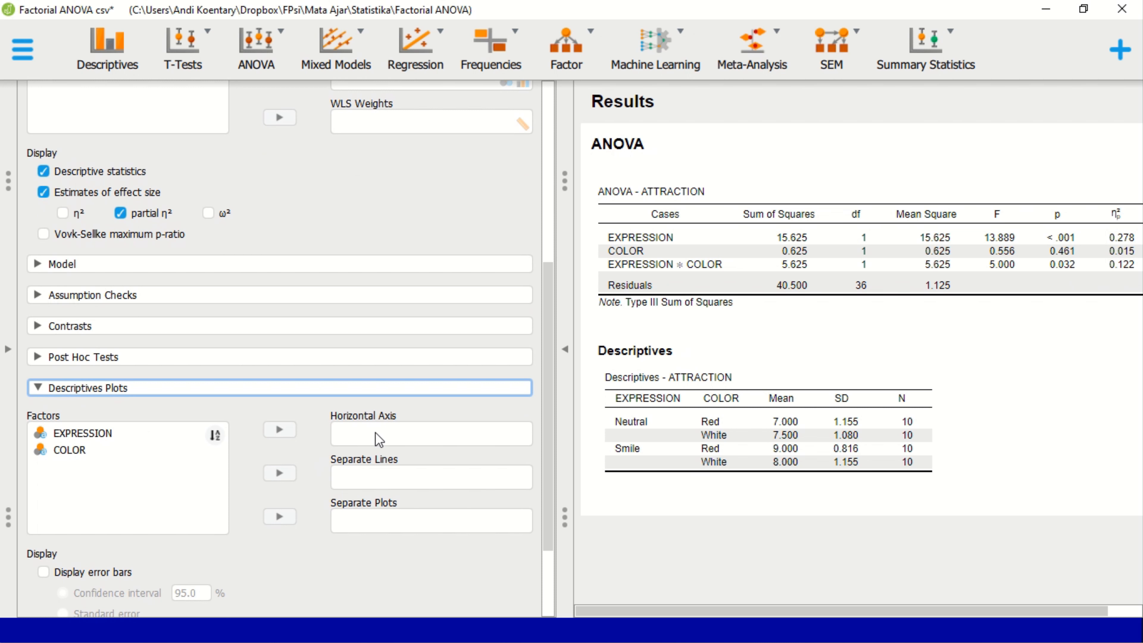
click(119, 434)
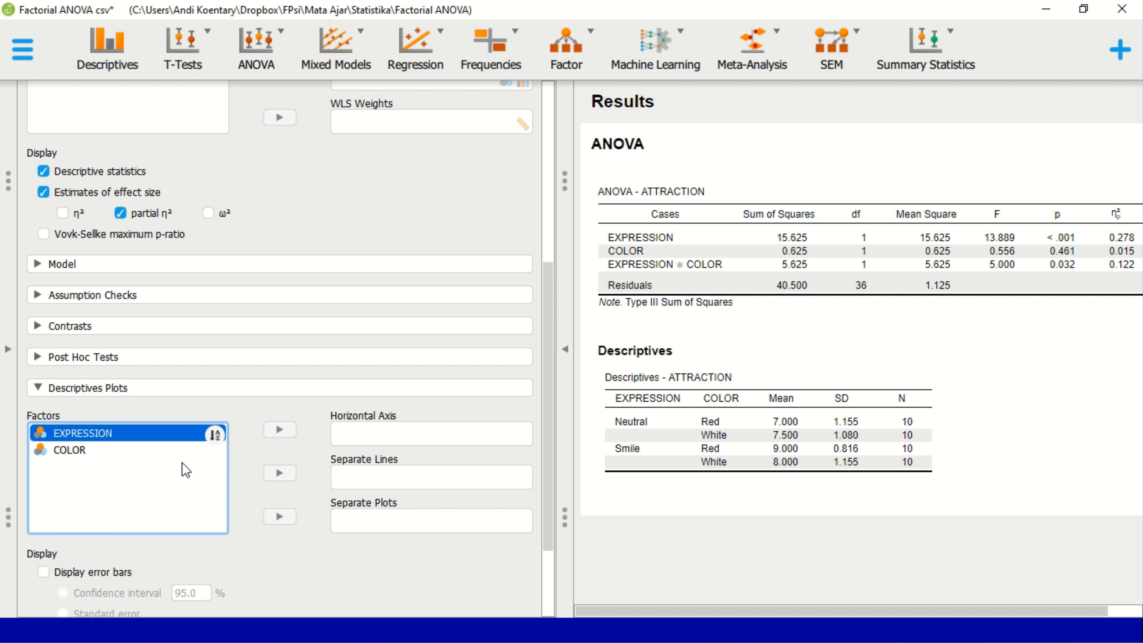
click(161, 452)
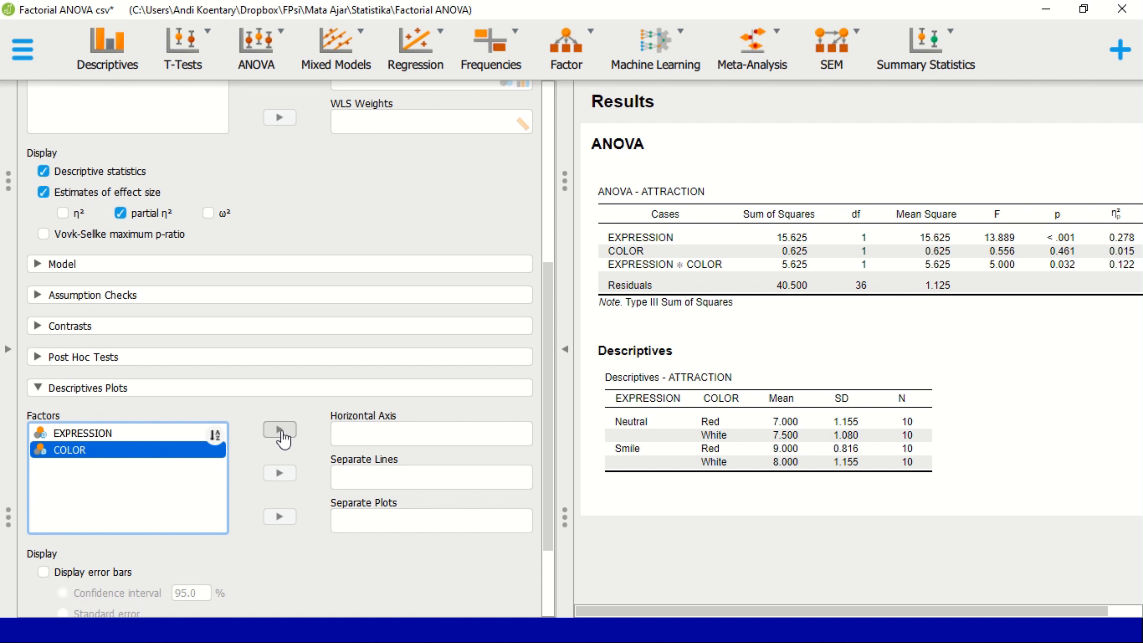
click(280, 430)
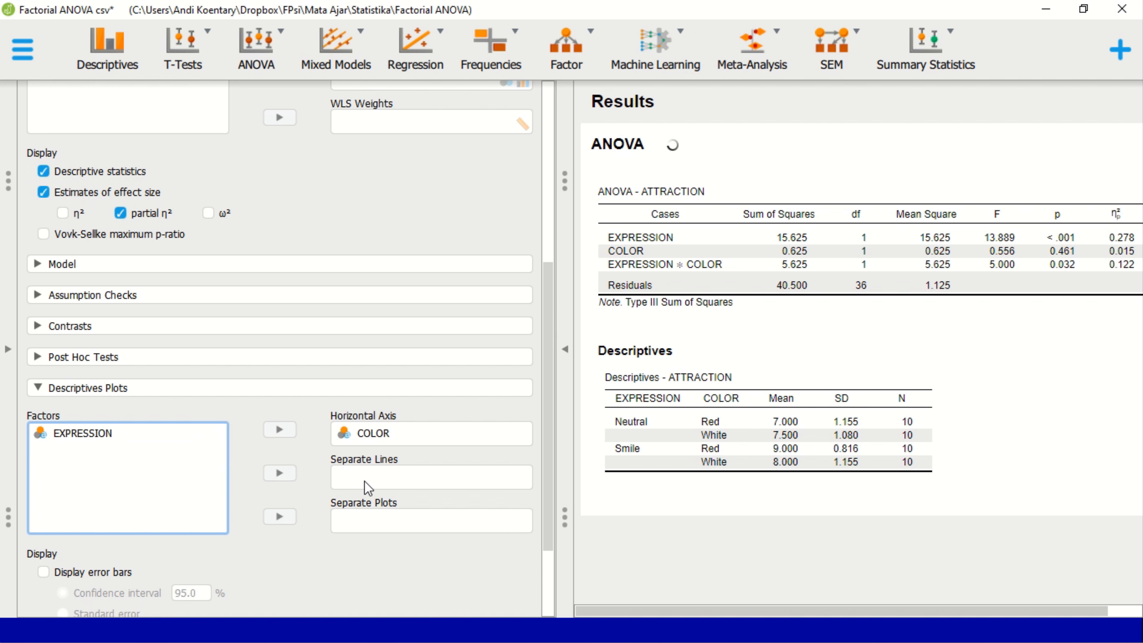
click(96, 436)
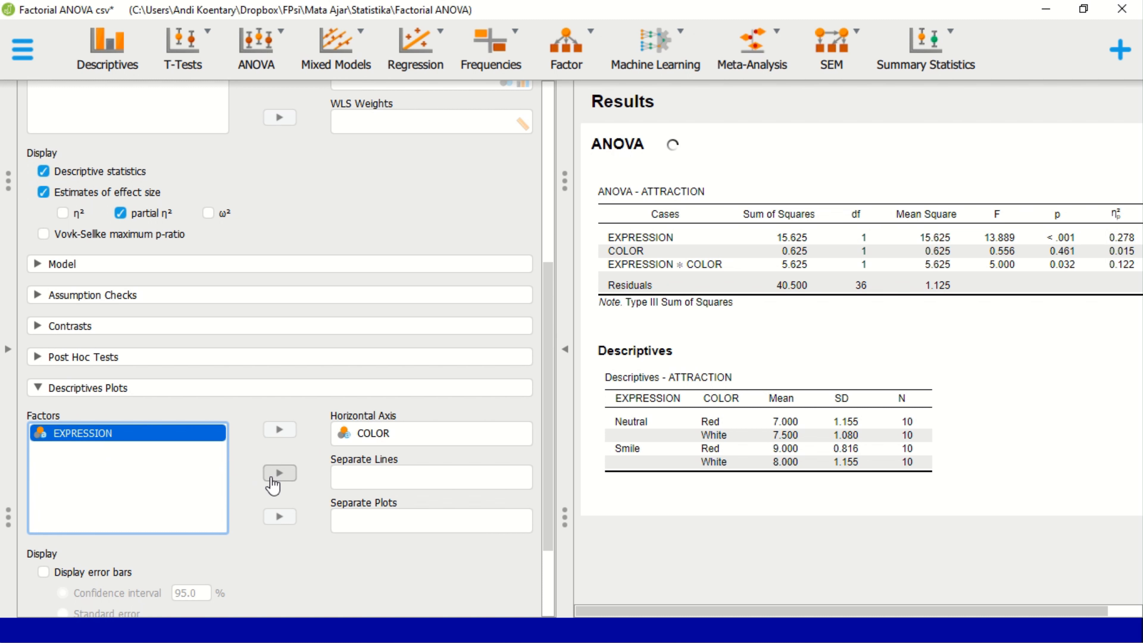
click(280, 472)
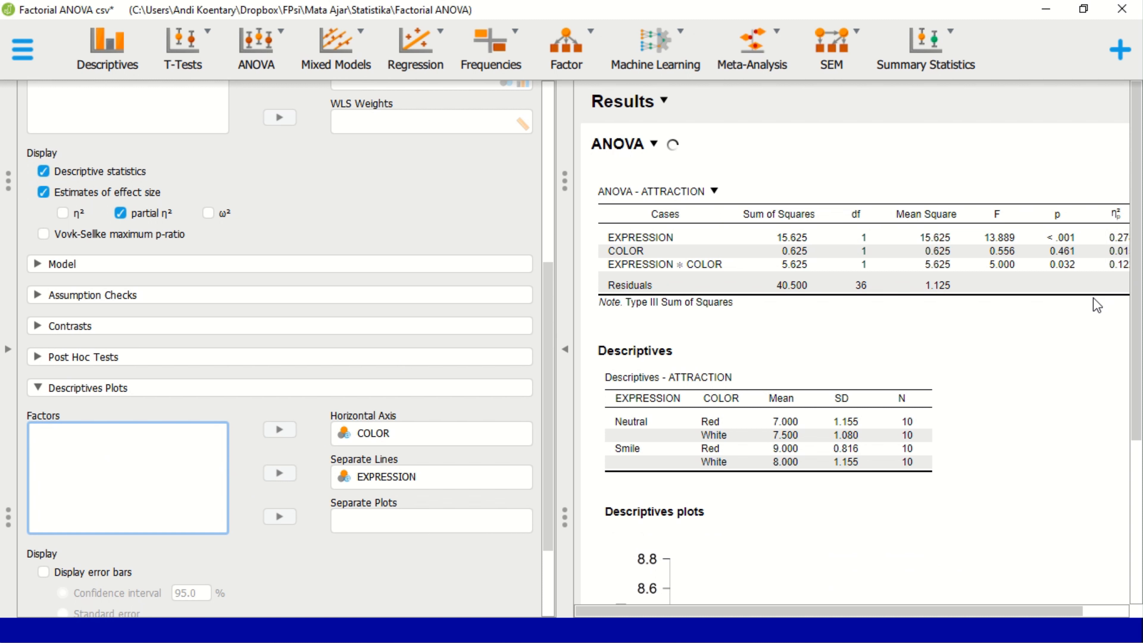
scroll(1070, 319, down, 4)
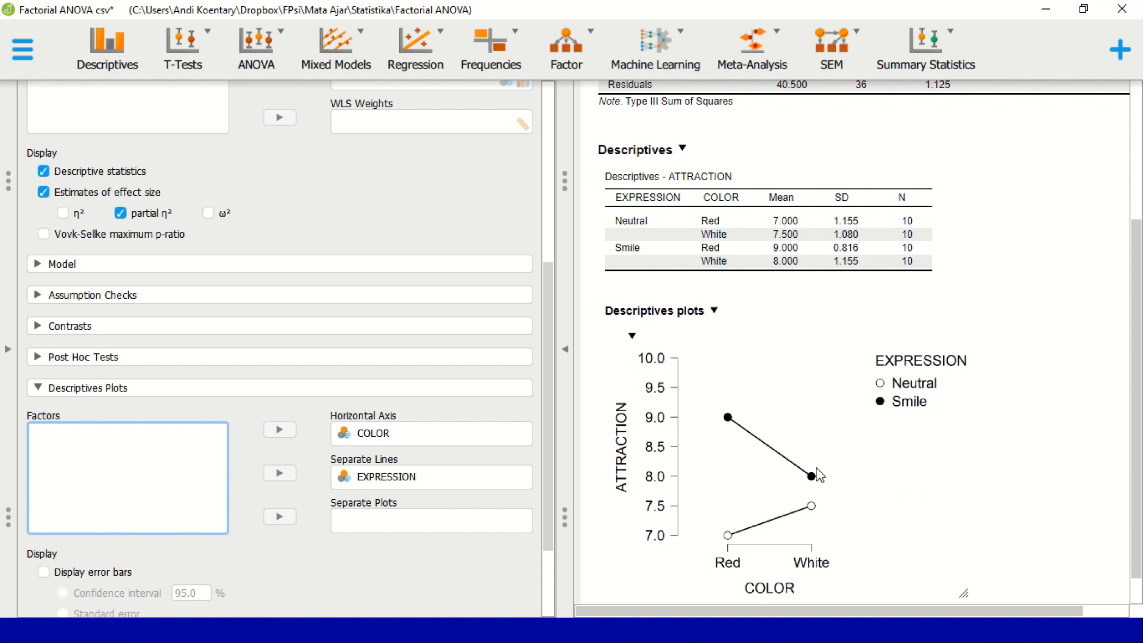
Swap the descriptives plot factors, putting EXPRESSION on the horizontal axis and COLOR as separate lines
click(395, 477)
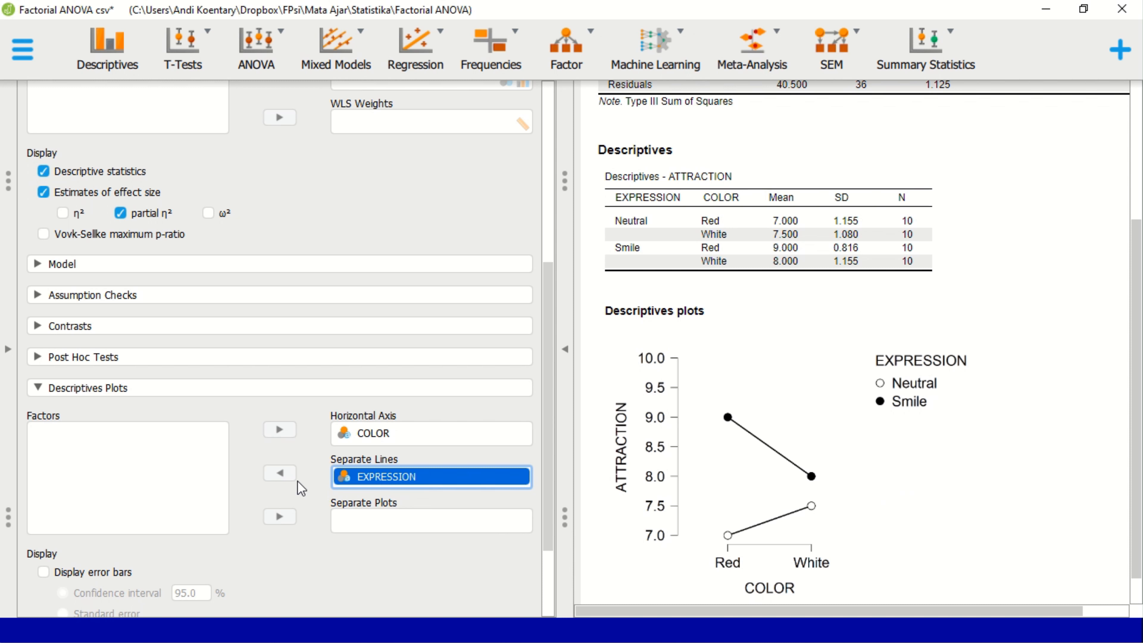
scroll(672, 388, up, 1)
scroll(671, 388, up, 1)
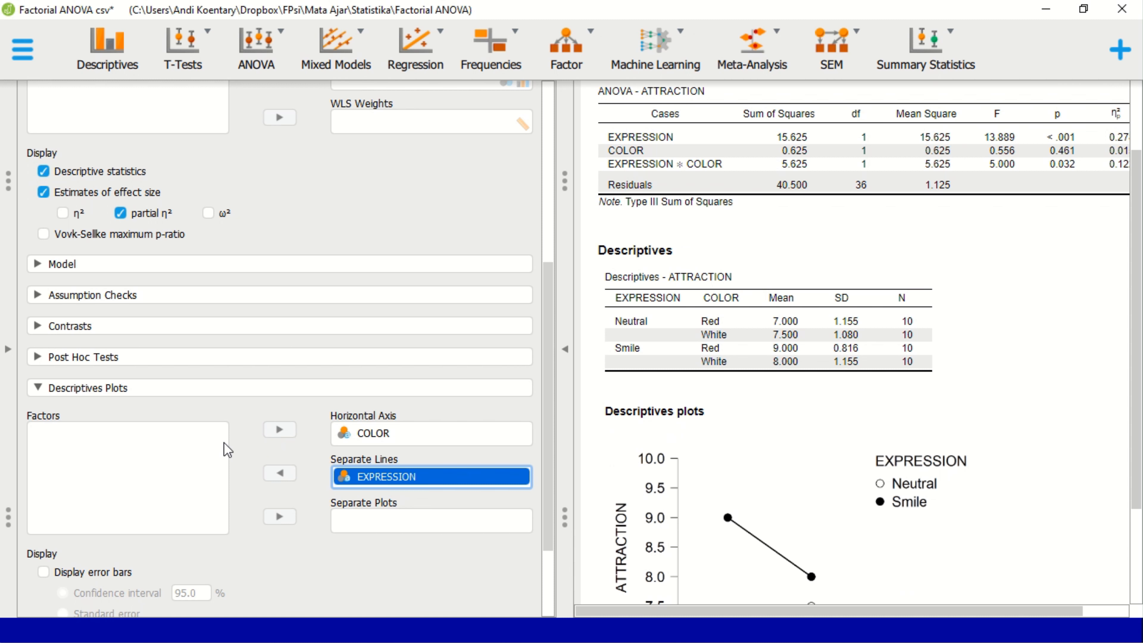
click(278, 472)
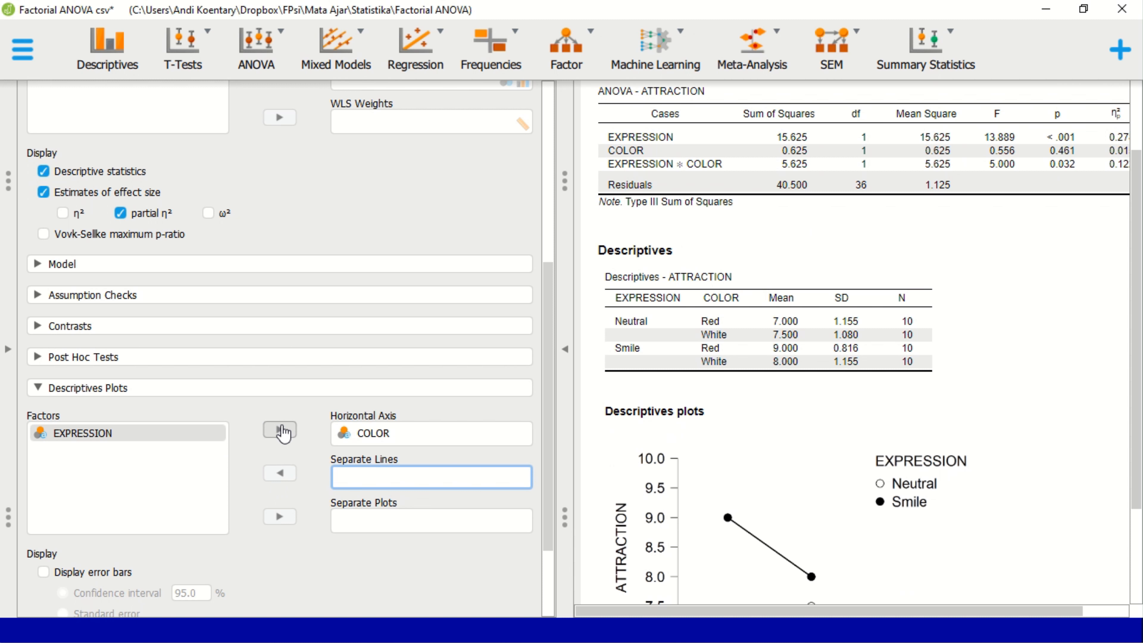
click(344, 434)
click(283, 434)
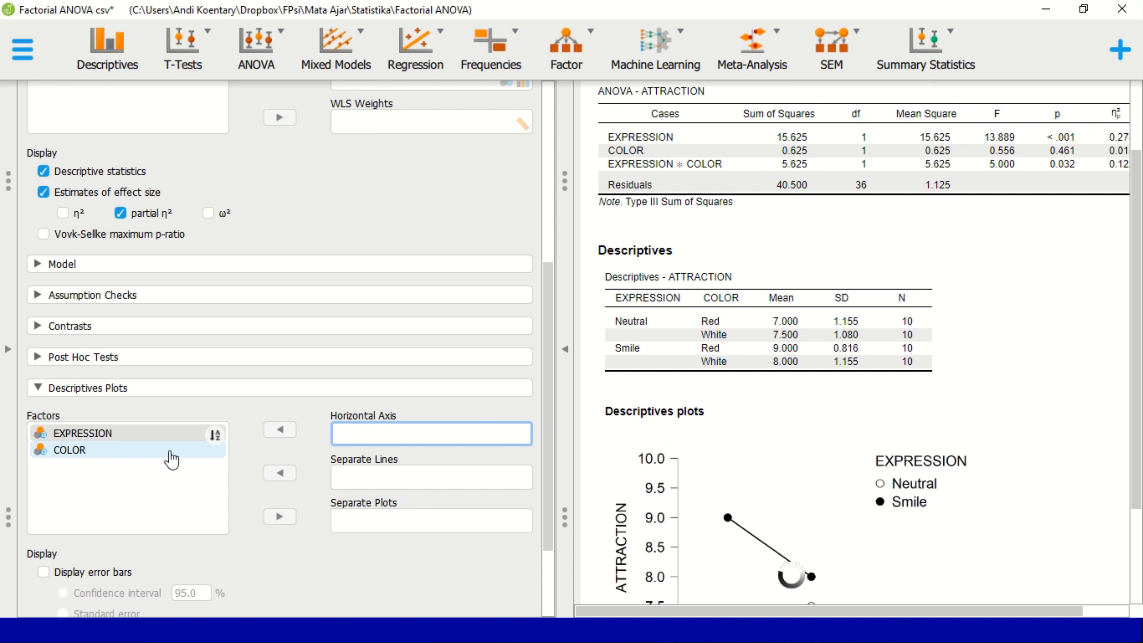
click(135, 439)
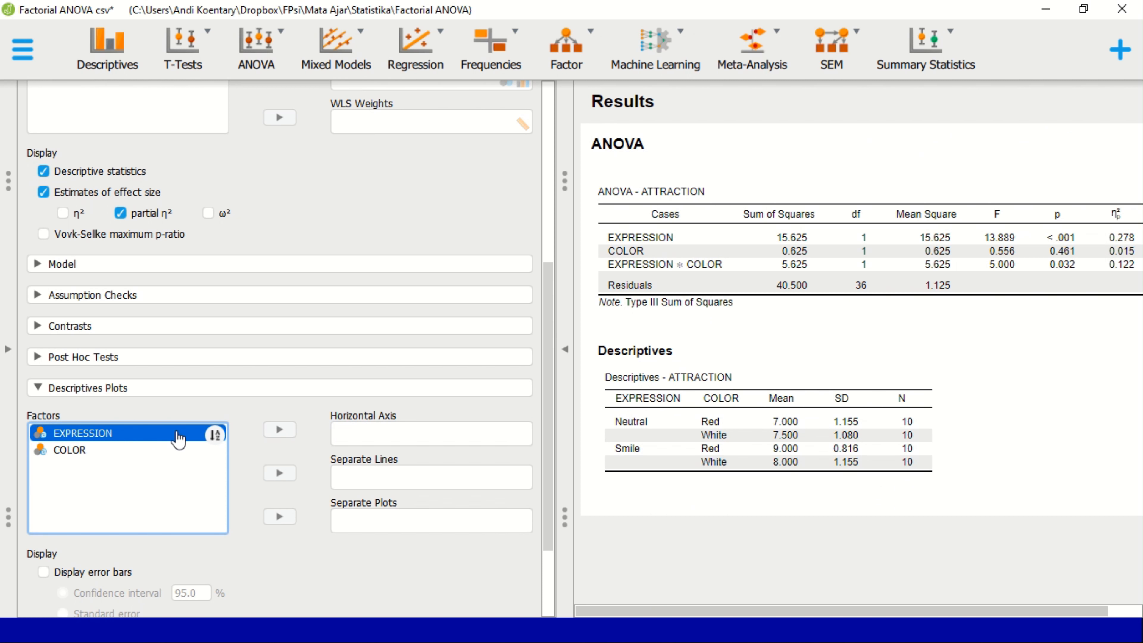
click(283, 434)
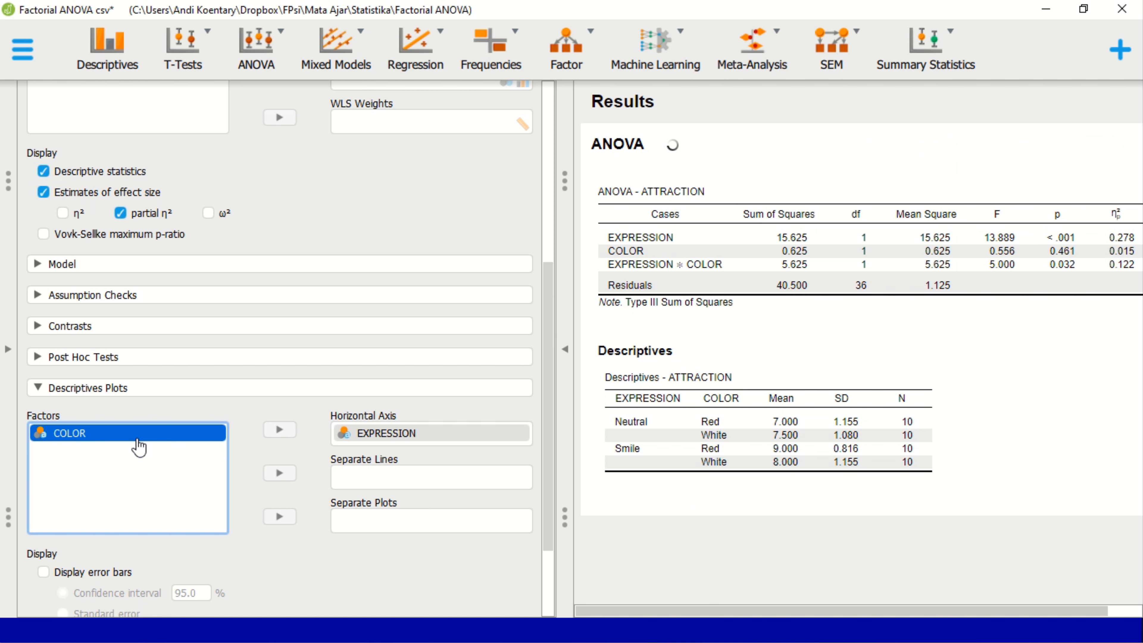
click(278, 473)
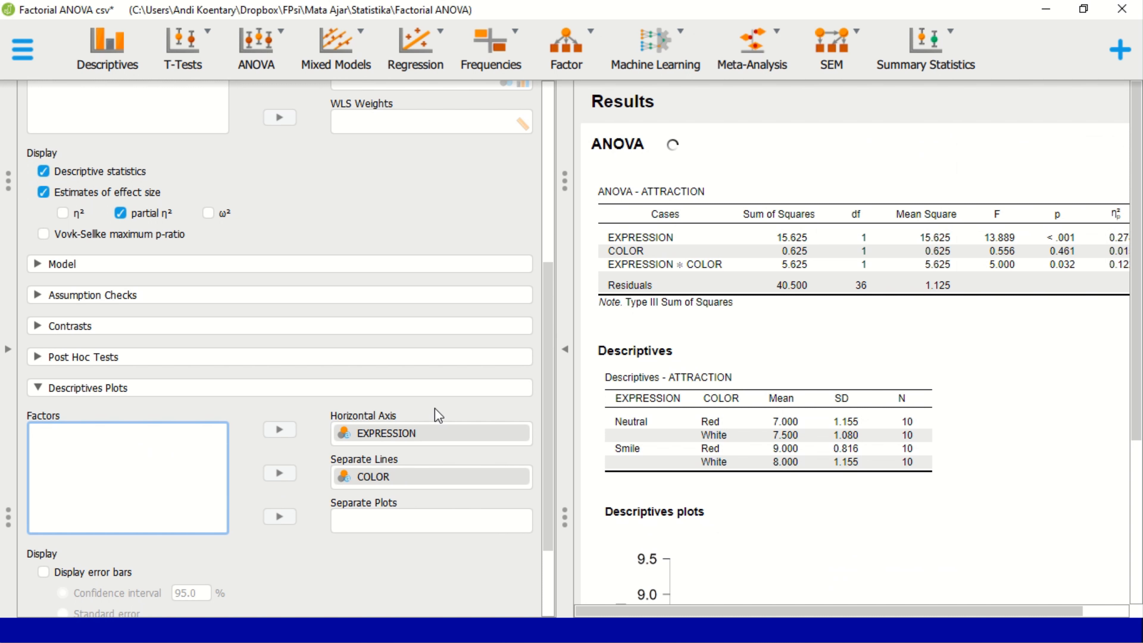
scroll(823, 432, down, 5)
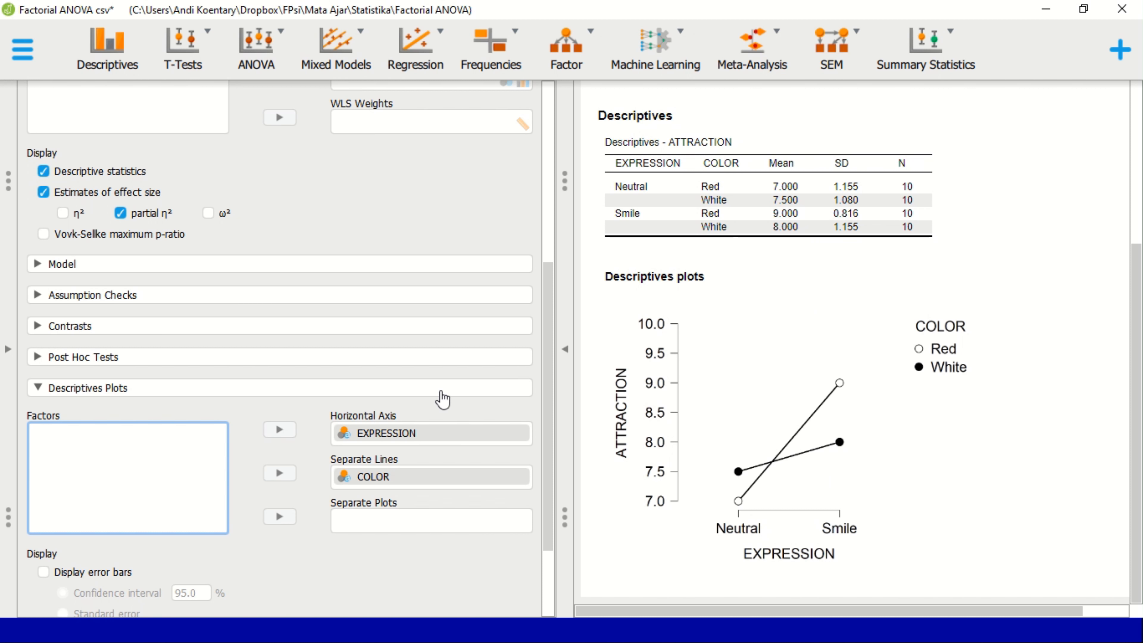
Review the JASP steps in the PowerPoint slide show against the ANOVA options, and advance to the SPSS slide
key(alt+Tab)
click(463, 370)
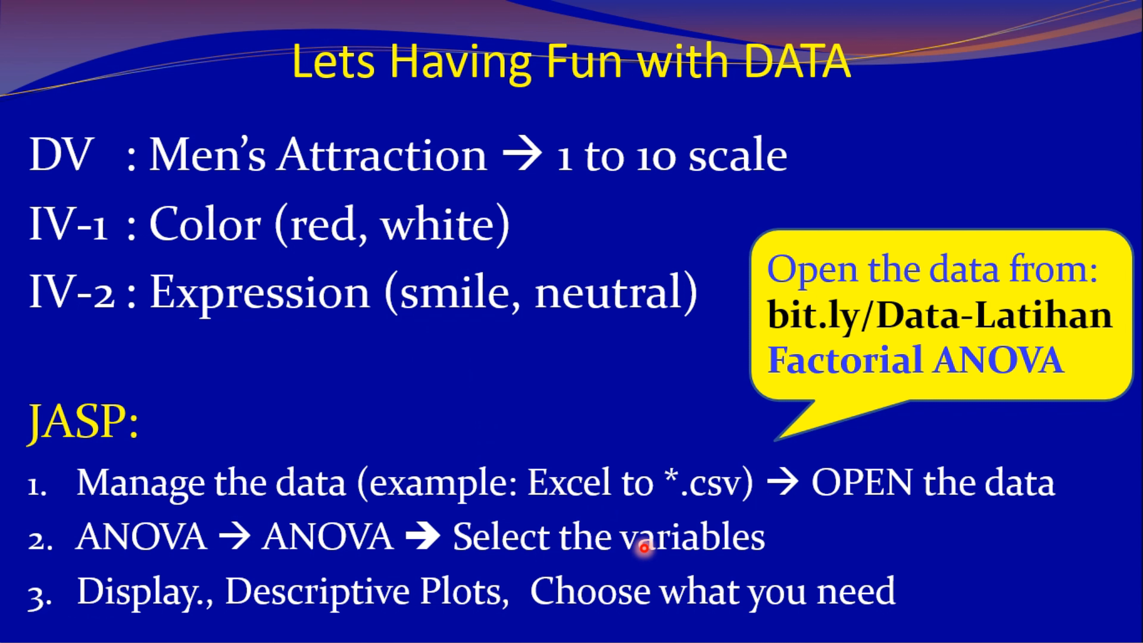
key(alt+Tab)
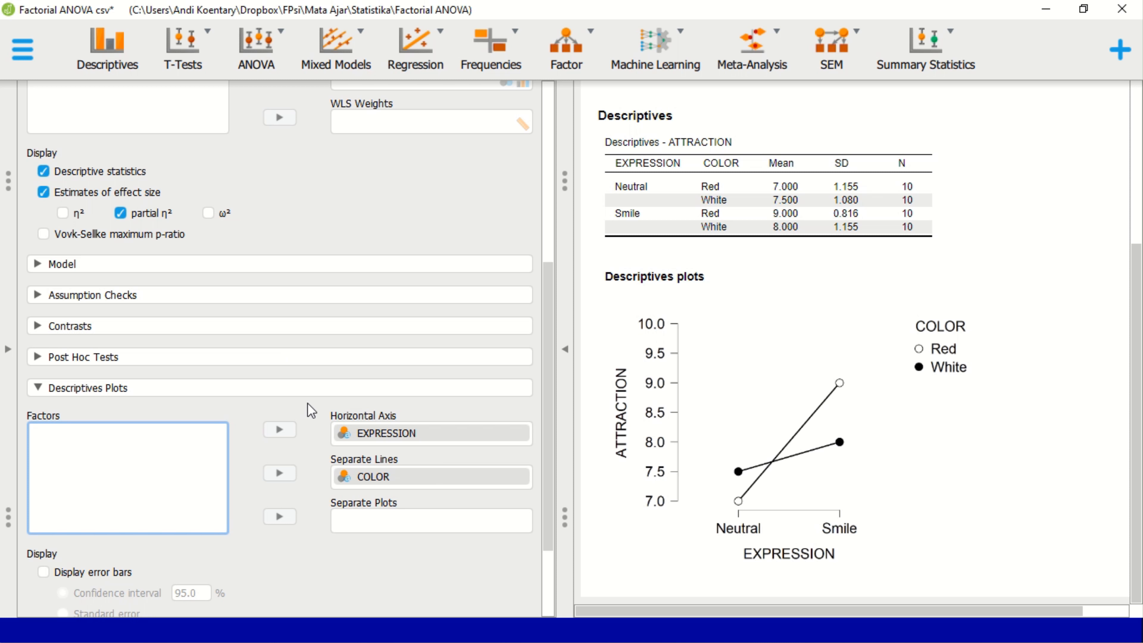
scroll(310, 414, down, 3)
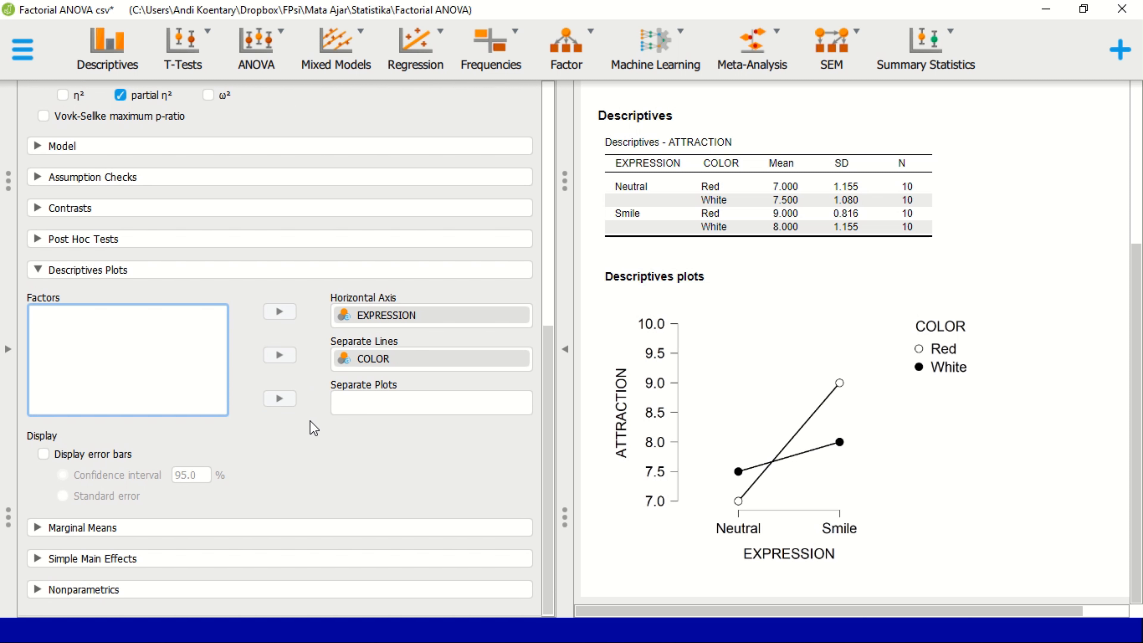
scroll(313, 426, up, 5)
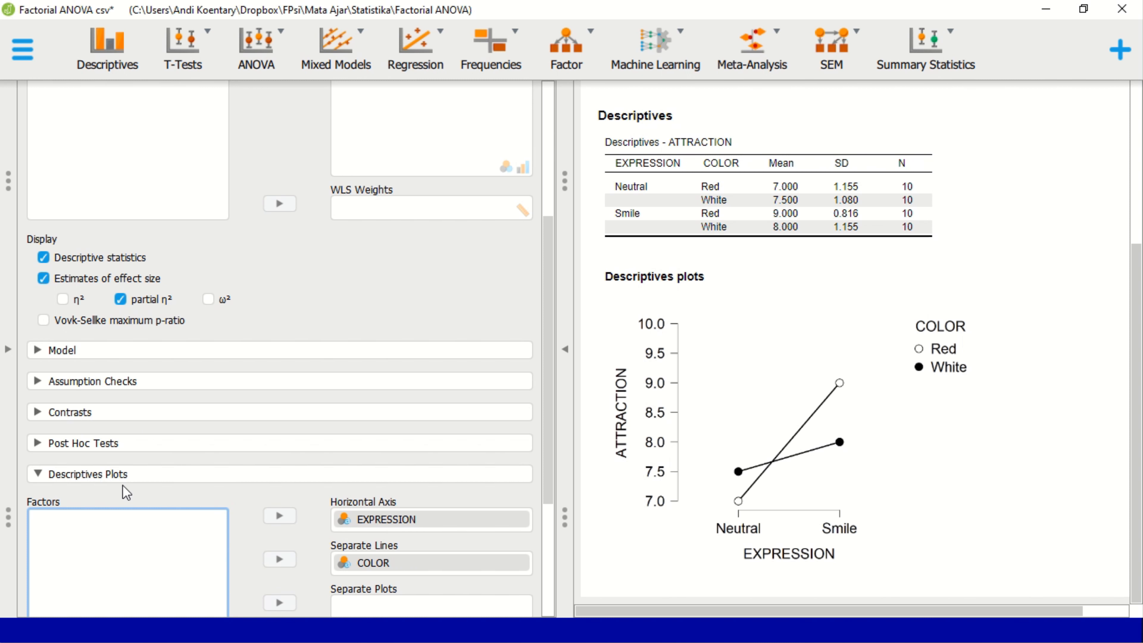
key(alt+Tab)
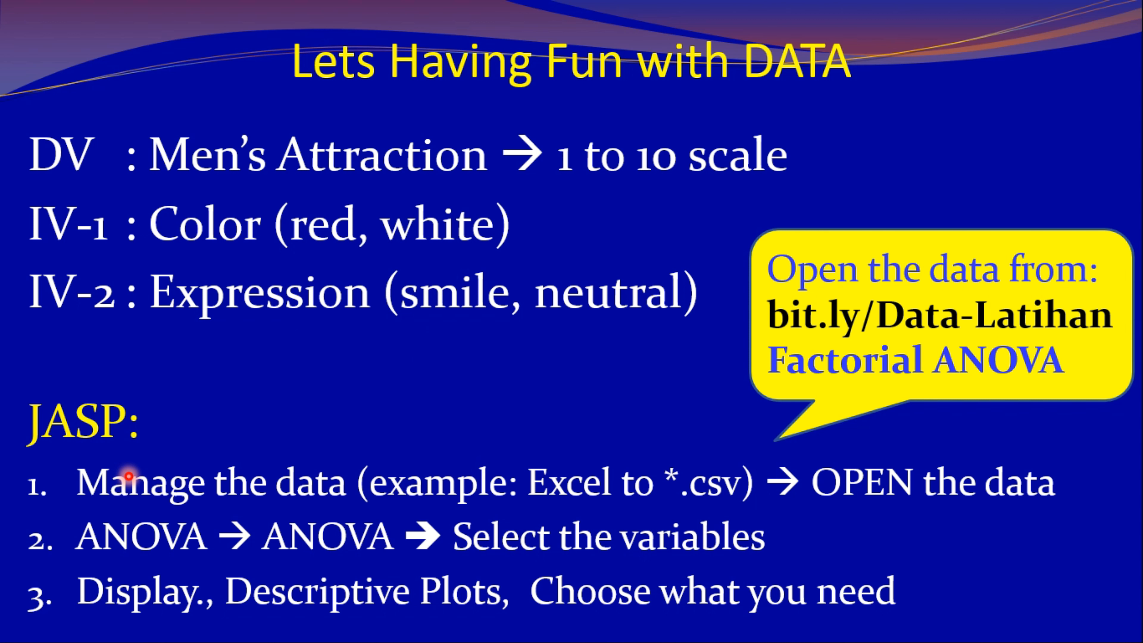
key(Right)
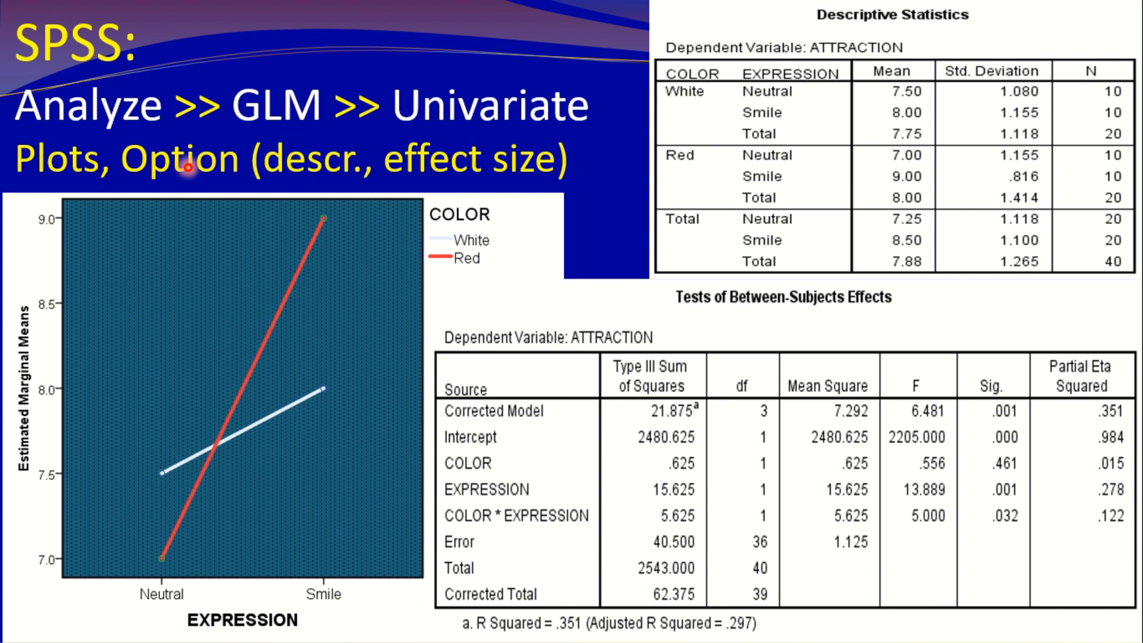
Switch to the Factorial ANOVA dataset in SPSS and examine the COLOR and EXPRESSION columns
key(alt+Tab)
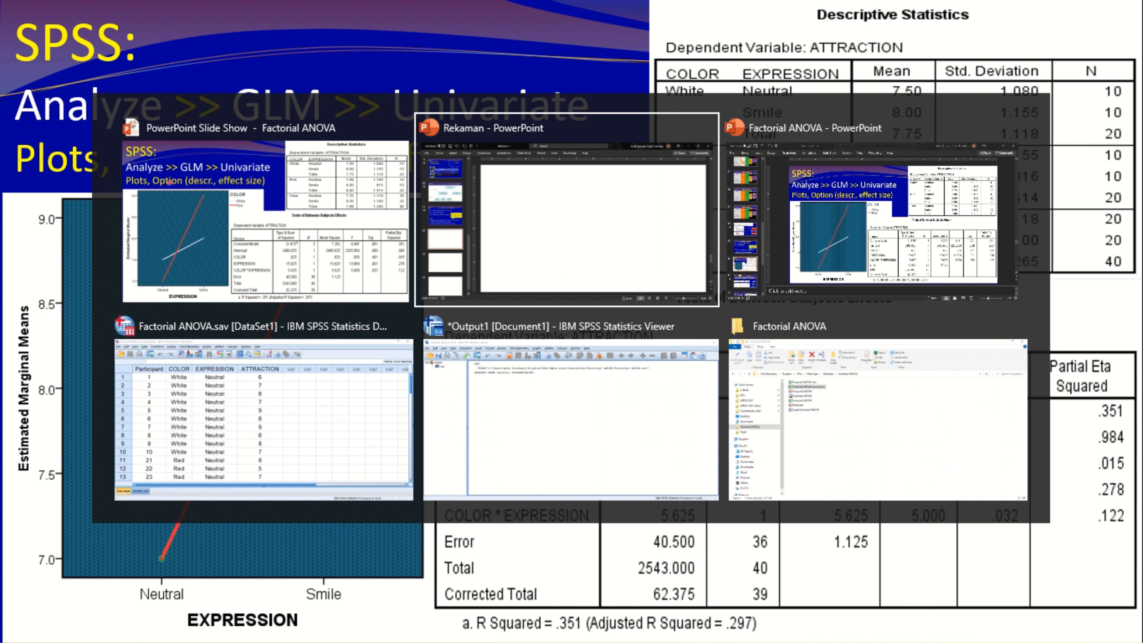
key(Tab)
key(Tab)
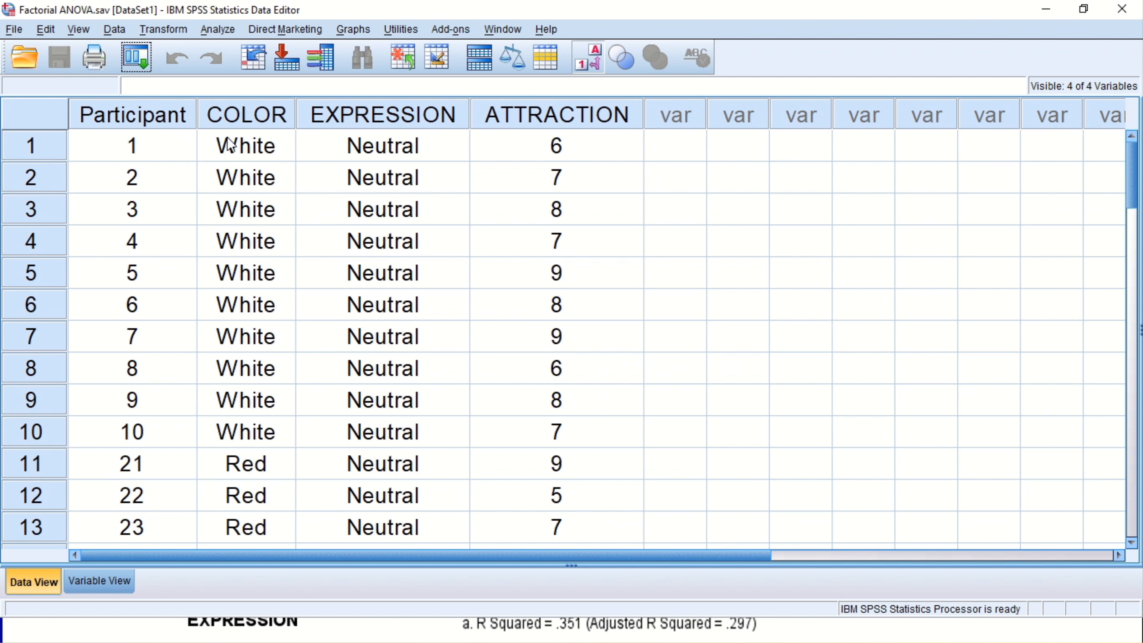
click(253, 117)
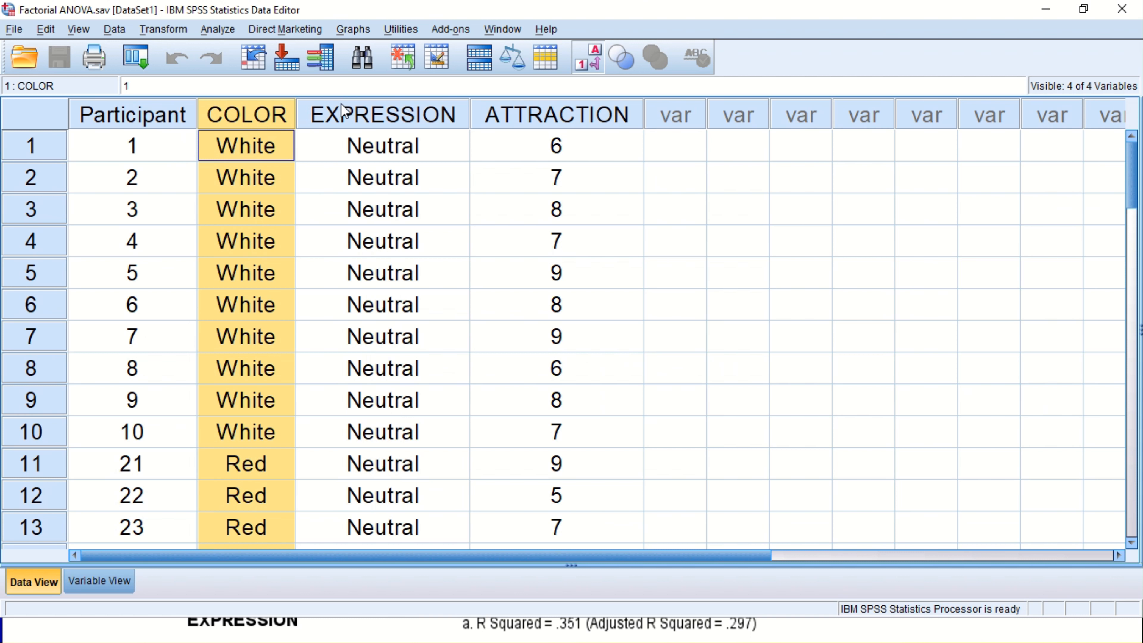
click(344, 115)
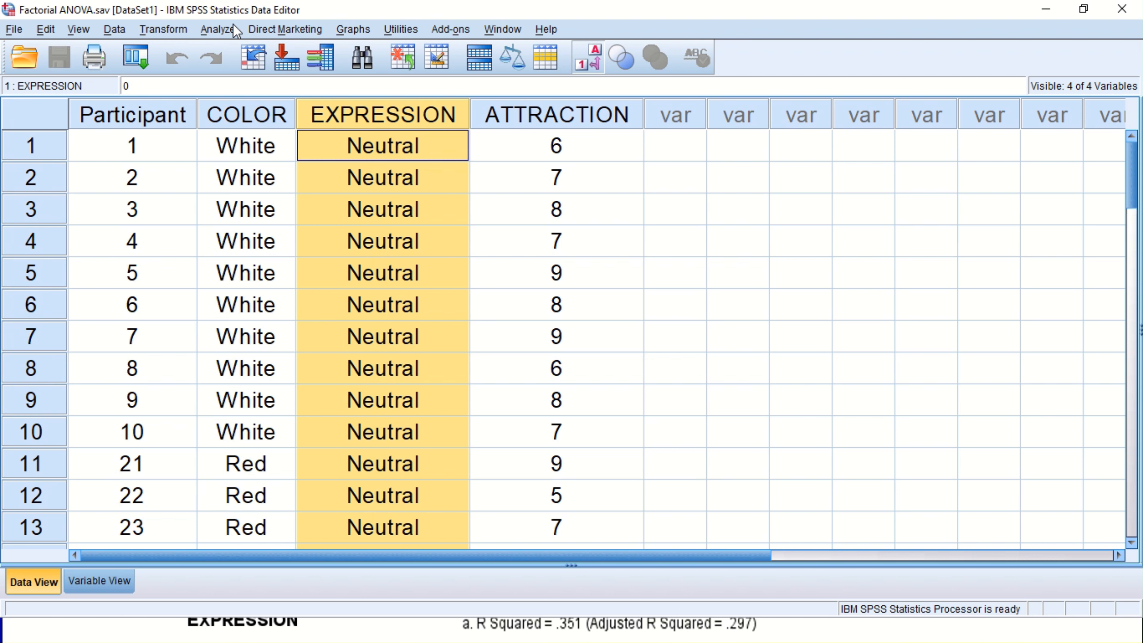
Check the SPSS procedure on the slide and start a General Linear Model Univariate analysis on the dataset
key(alt+Tab)
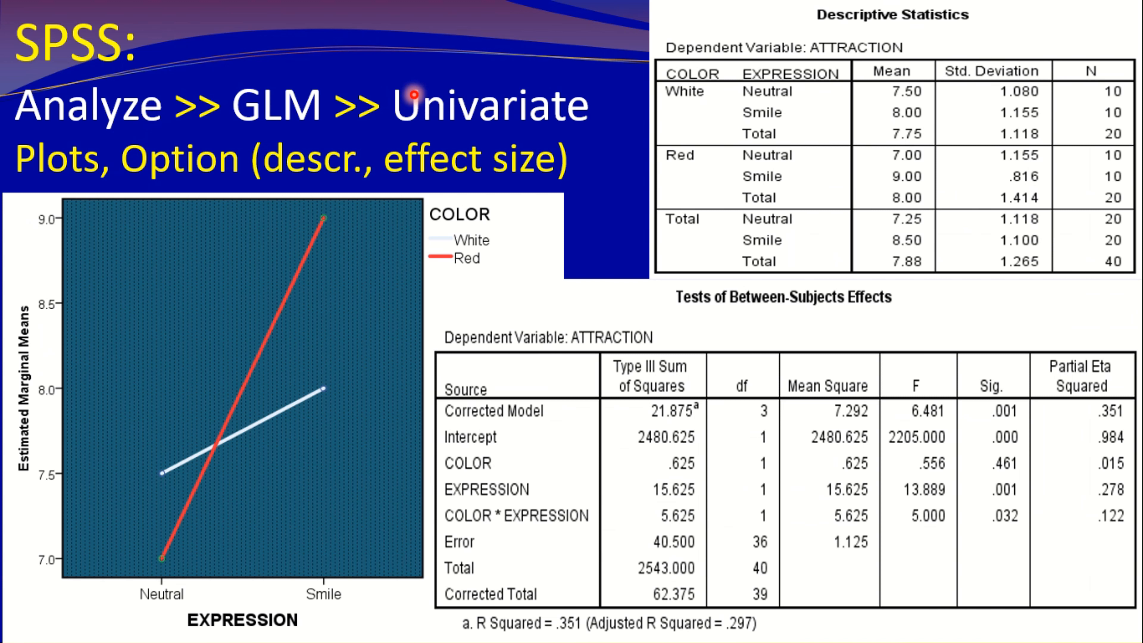
key(alt+Tab)
click(233, 30)
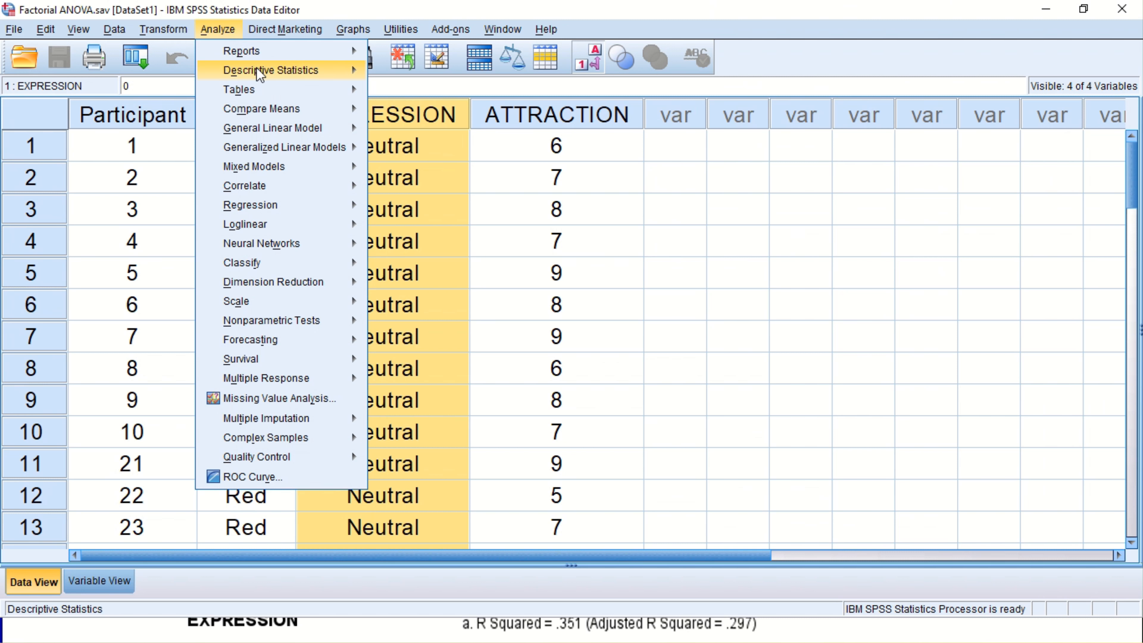
mouse_move(266, 130)
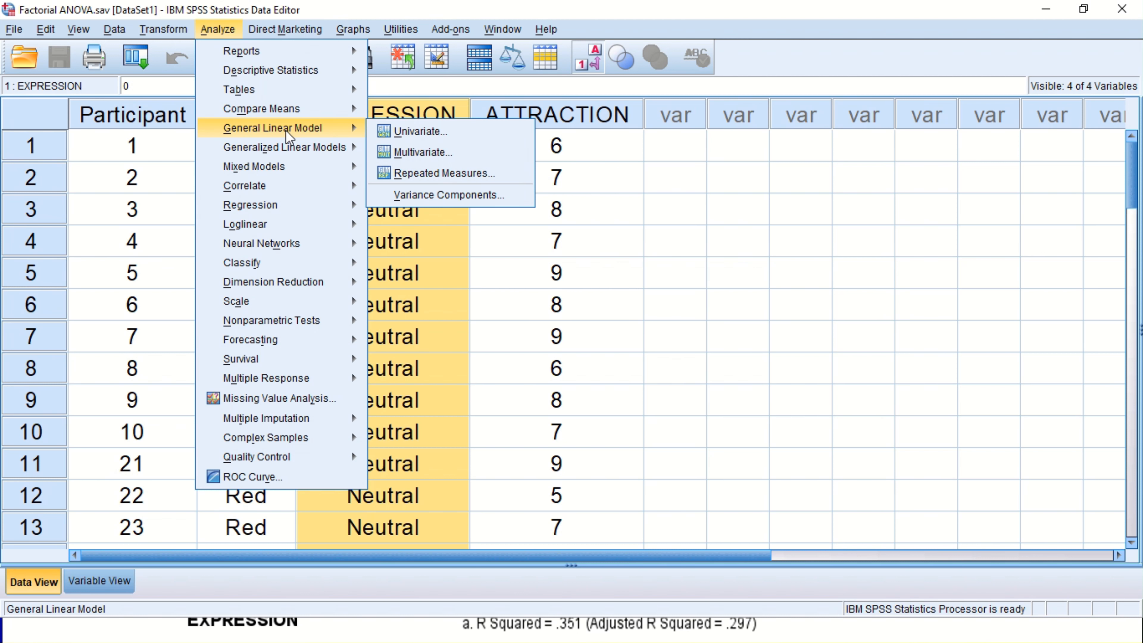
mouse_move(351, 110)
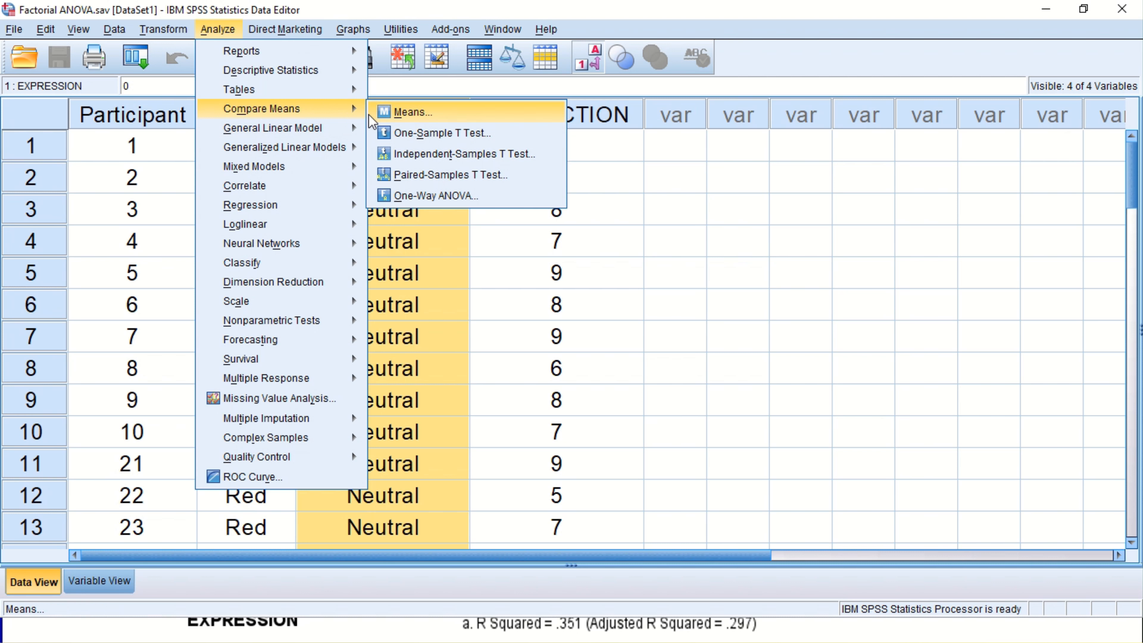
mouse_move(342, 128)
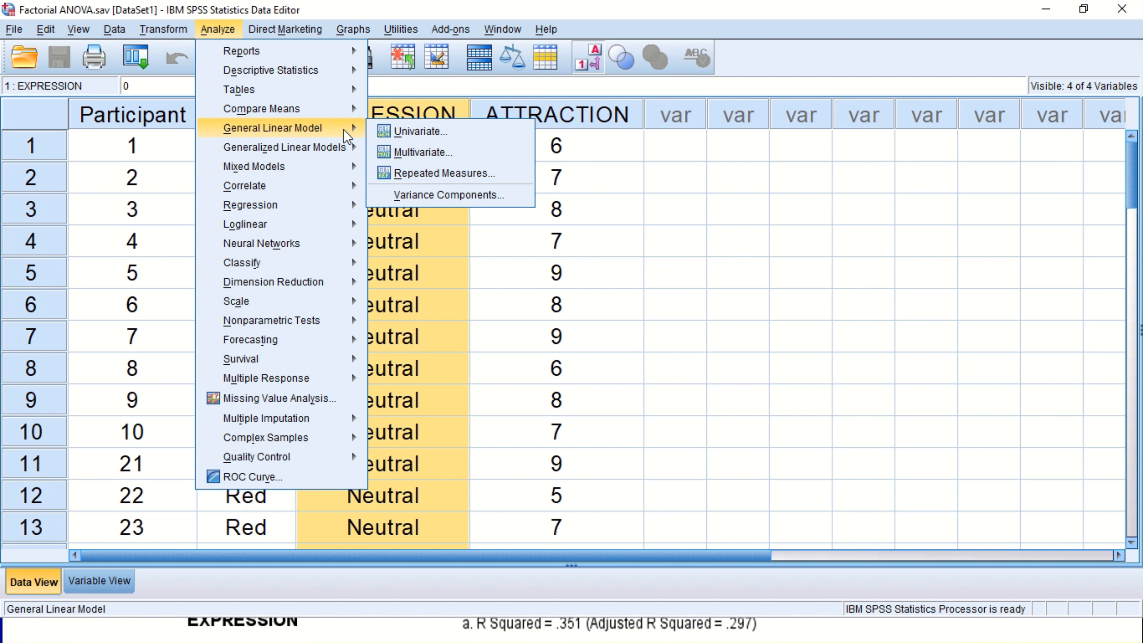
click(483, 130)
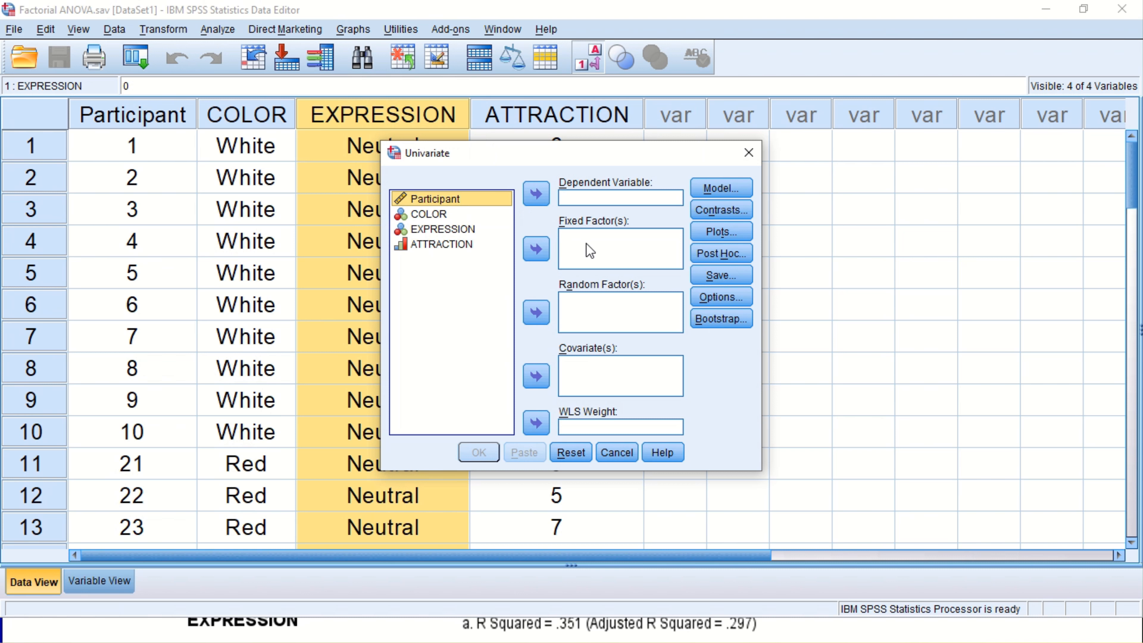
Assign ATTRACTION as the dependent variable and COLOR and EXPRESSION as fixed factors in the univariate analysis
click(459, 246)
click(539, 197)
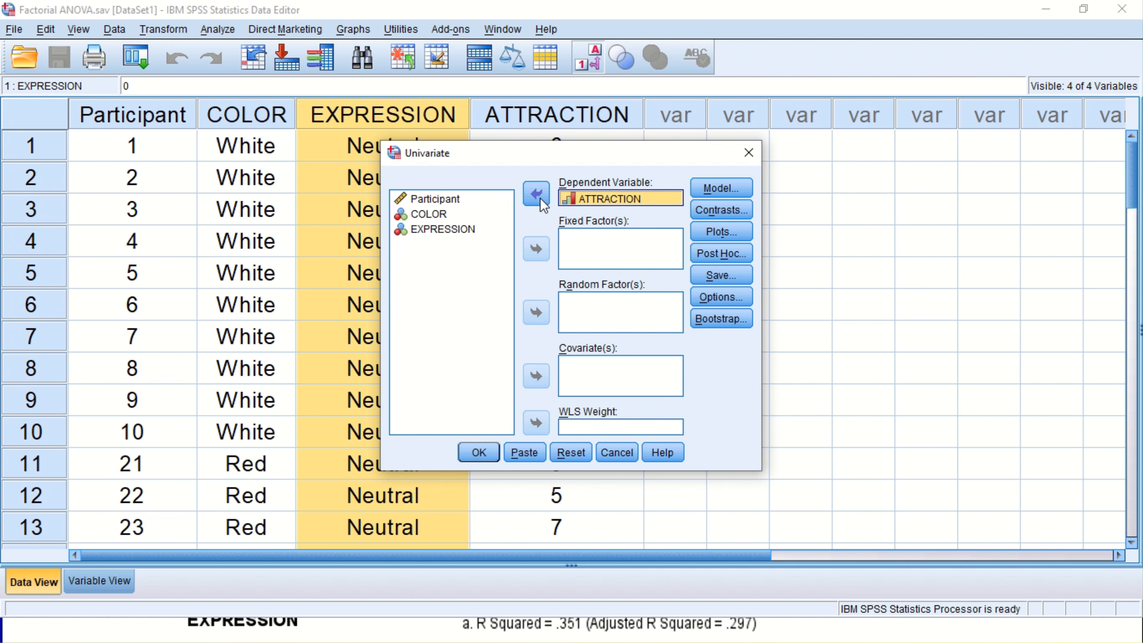
click(429, 215)
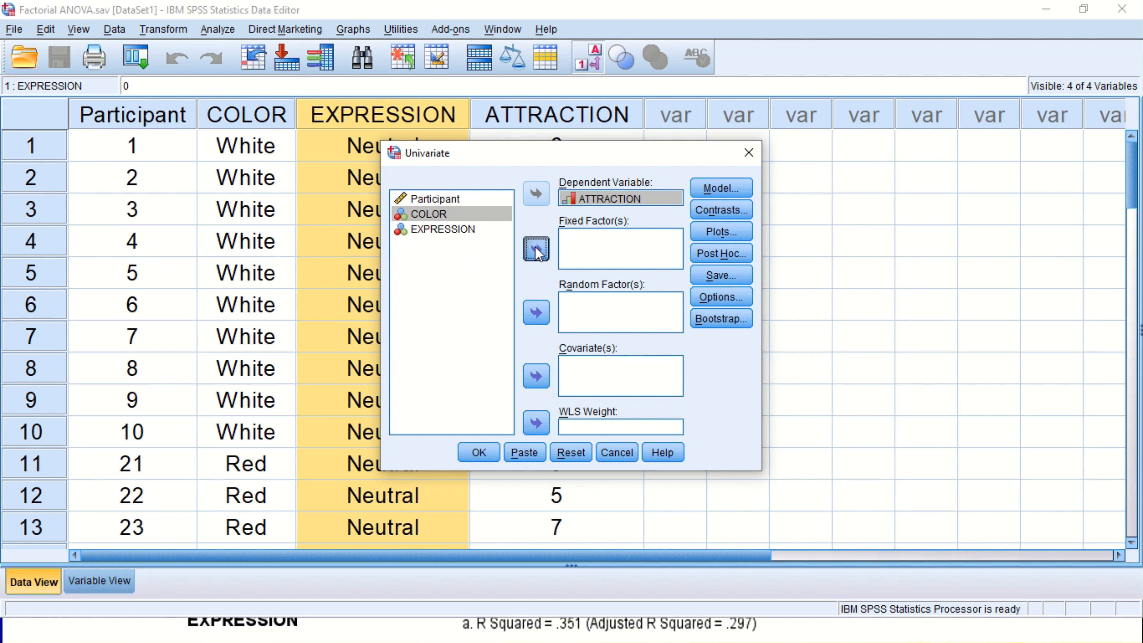
click(535, 248)
click(468, 215)
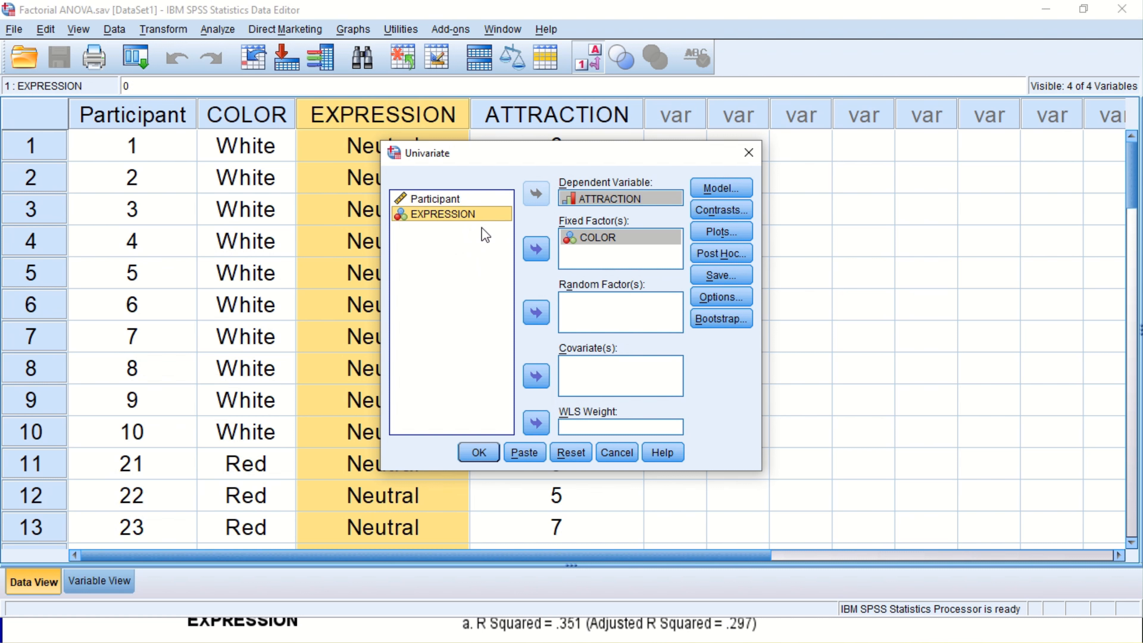
click(540, 249)
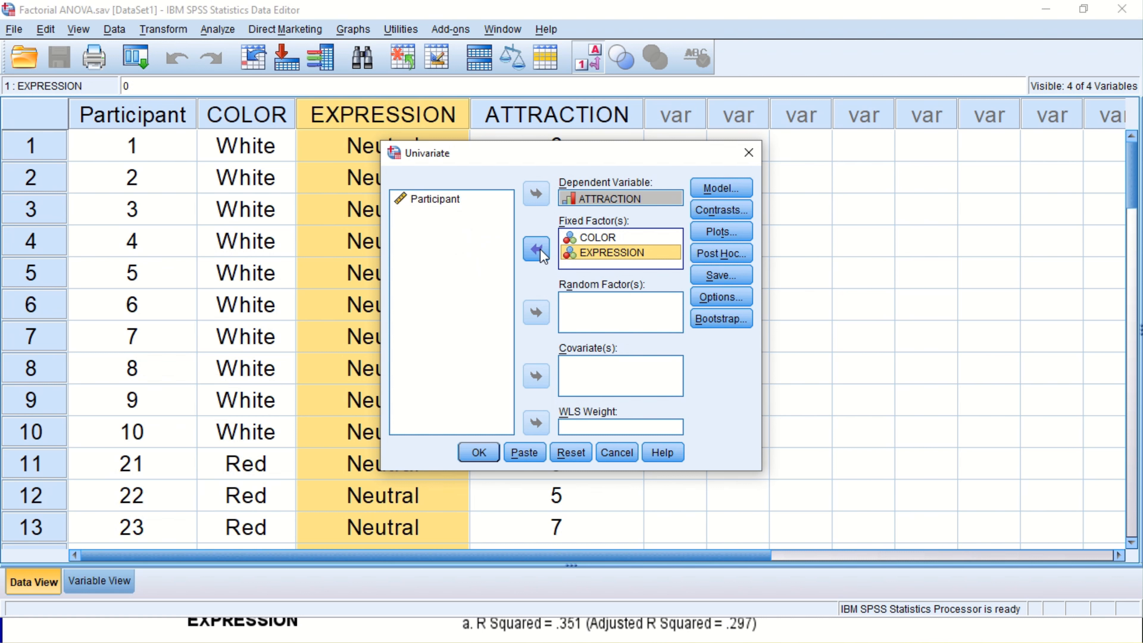
Add a profile plot with EXPRESSION on the horizontal axis and COLOR as separate lines
click(711, 233)
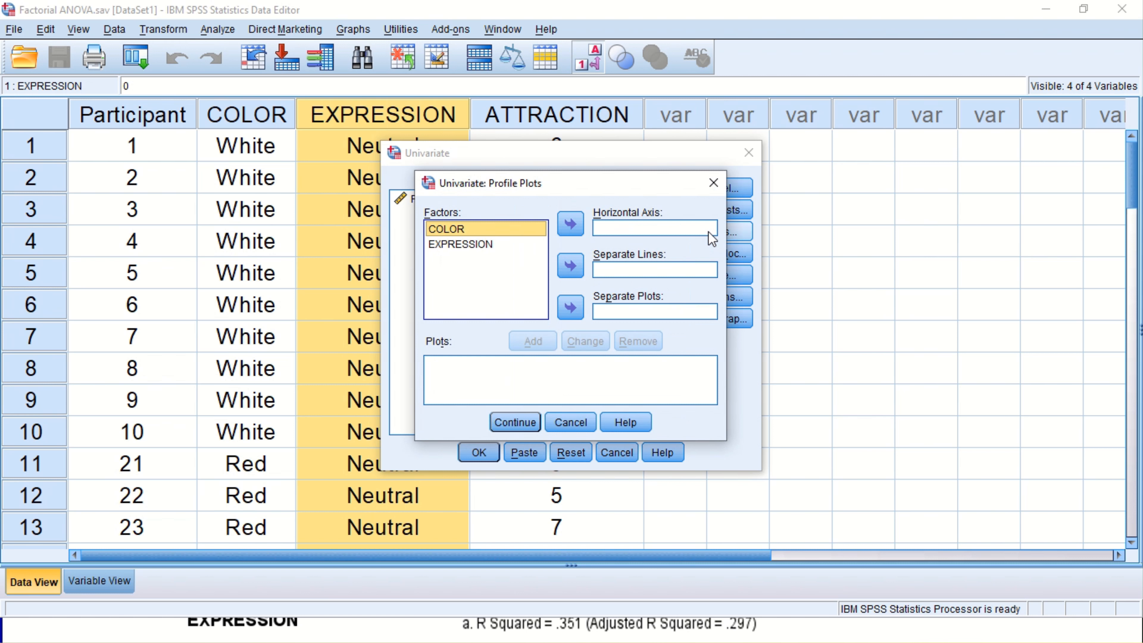
click(486, 247)
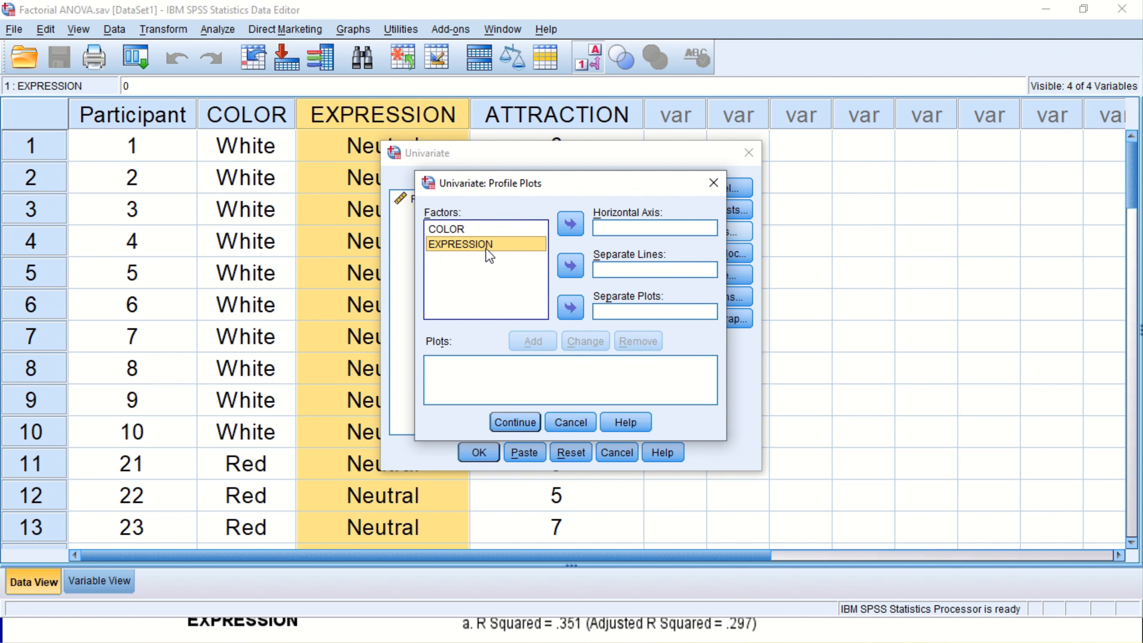
click(576, 231)
click(454, 230)
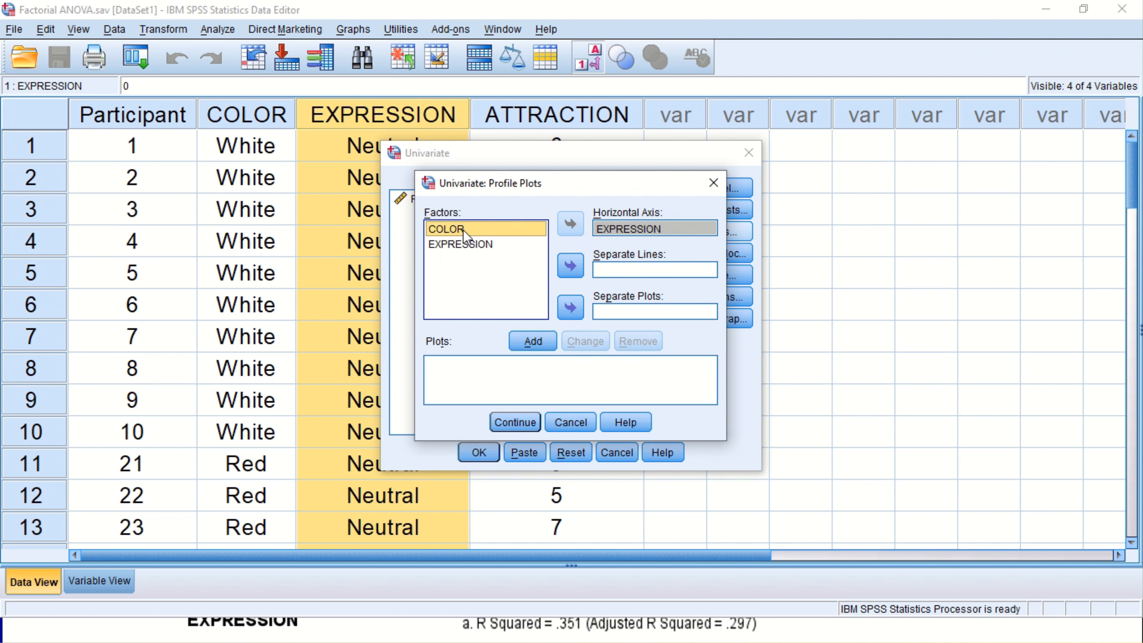
click(571, 267)
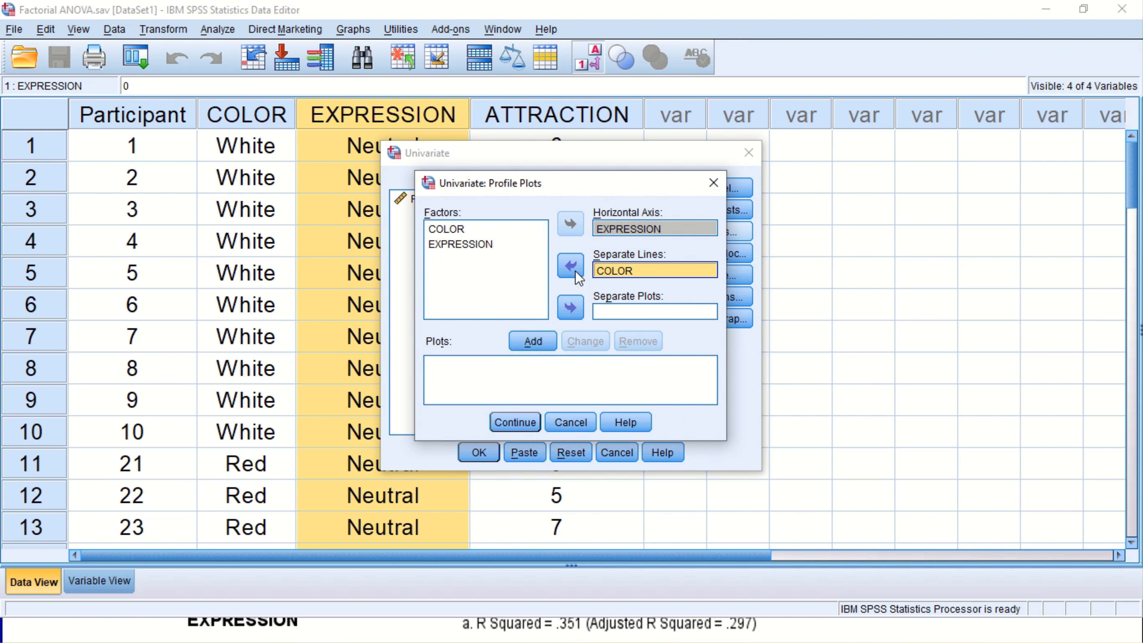
click(539, 341)
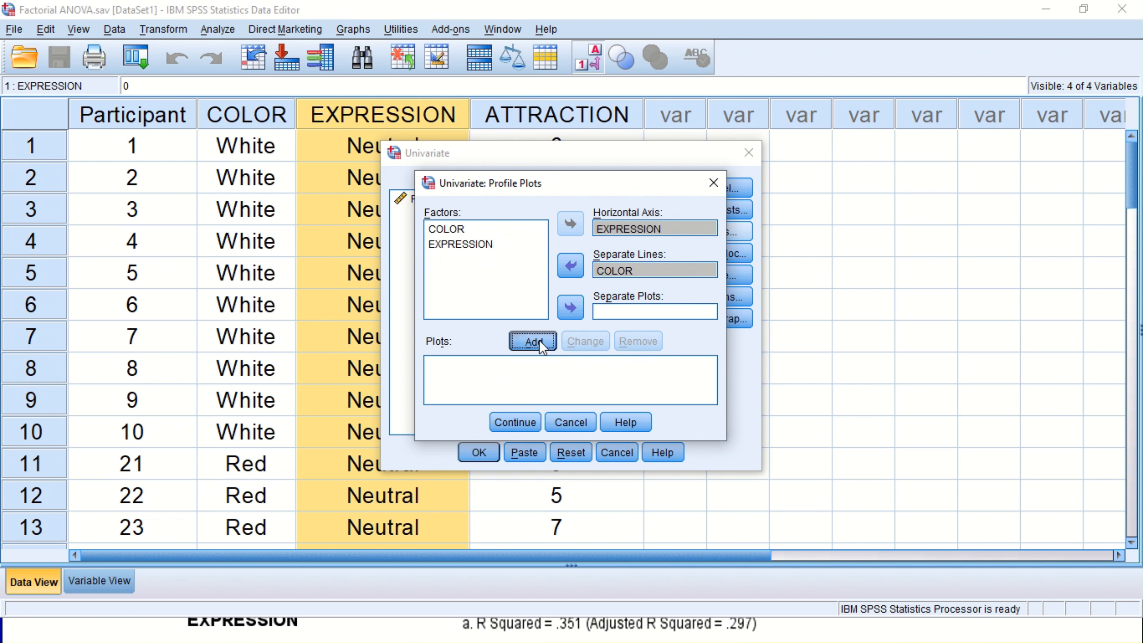
click(519, 423)
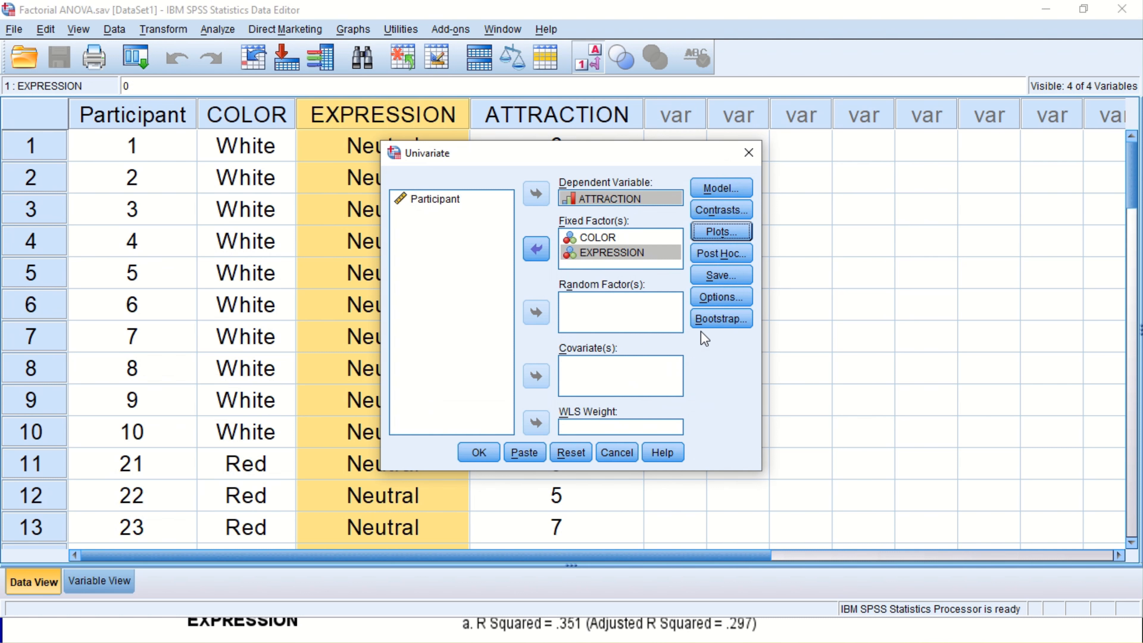
Include descriptive statistics and estimates of effect size in the univariate analysis output
click(719, 298)
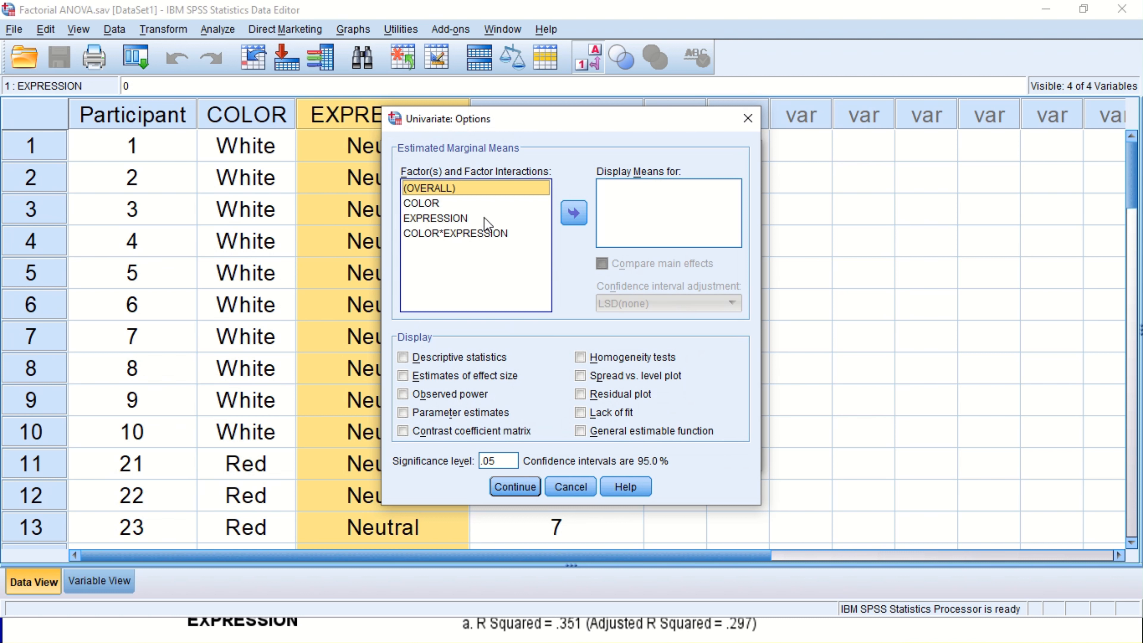
click(405, 358)
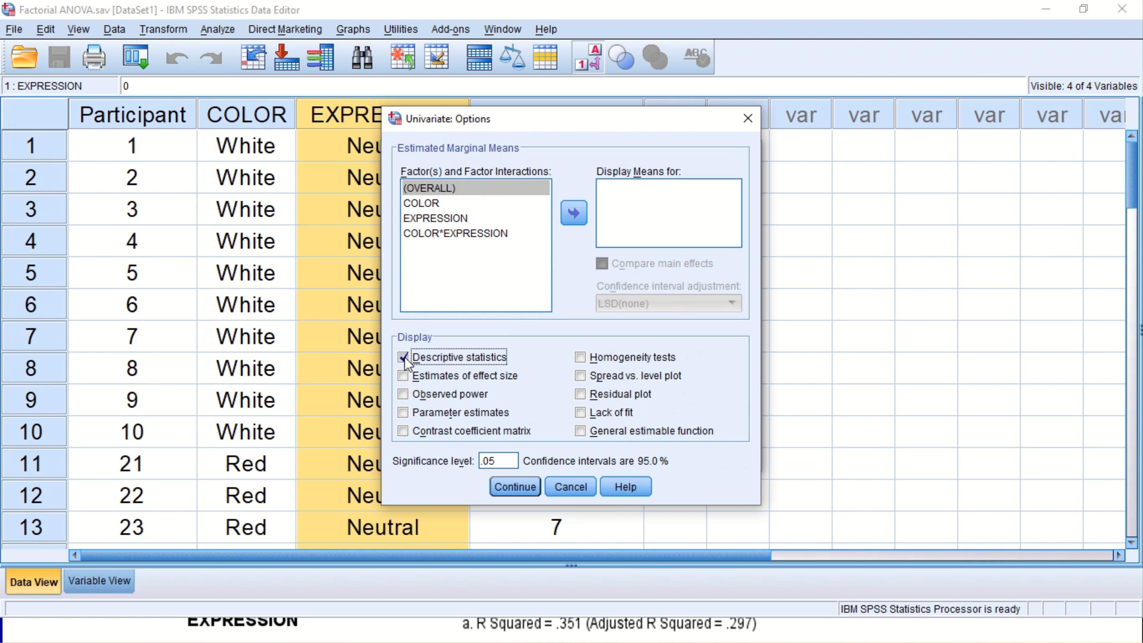
click(434, 381)
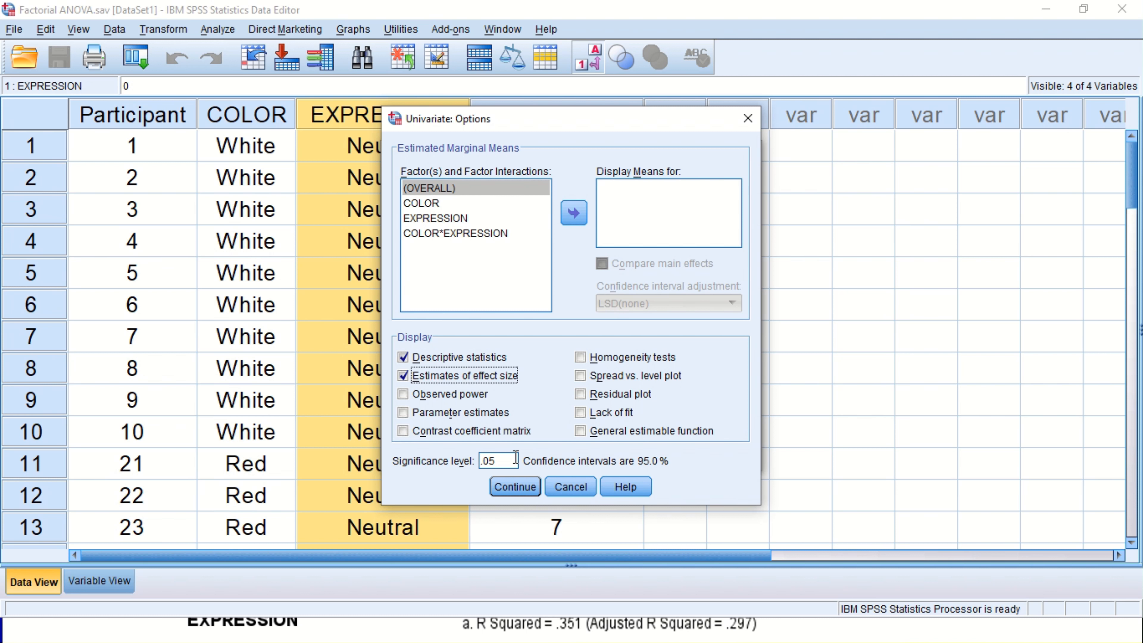
click(522, 489)
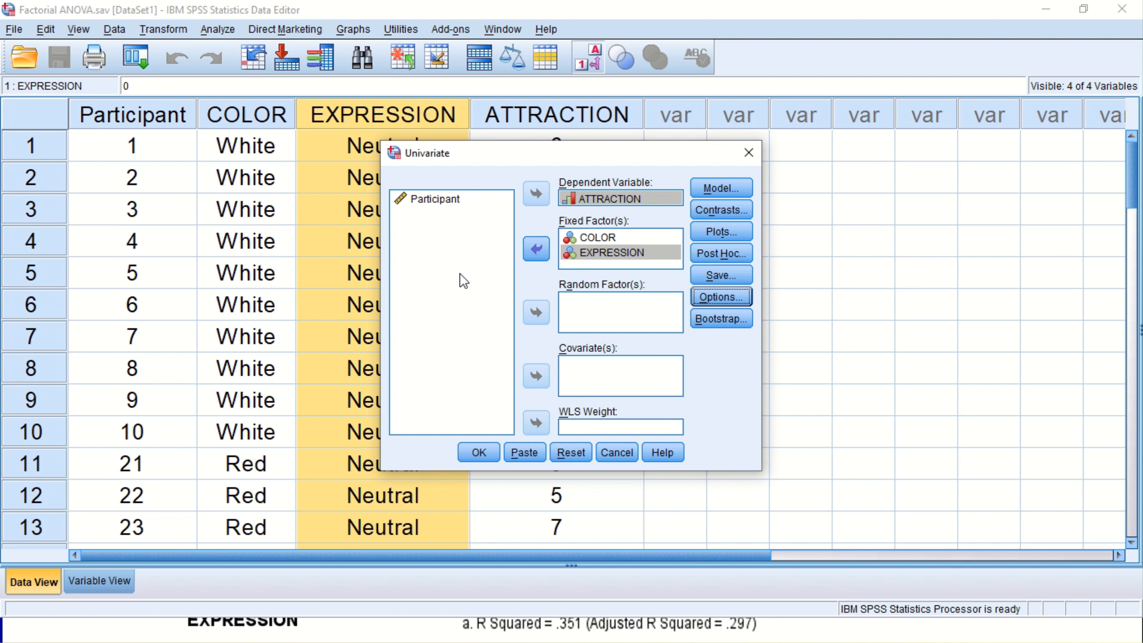
Run the univariate analysis and switch to the PowerPoint slide with the SPSS results
click(481, 455)
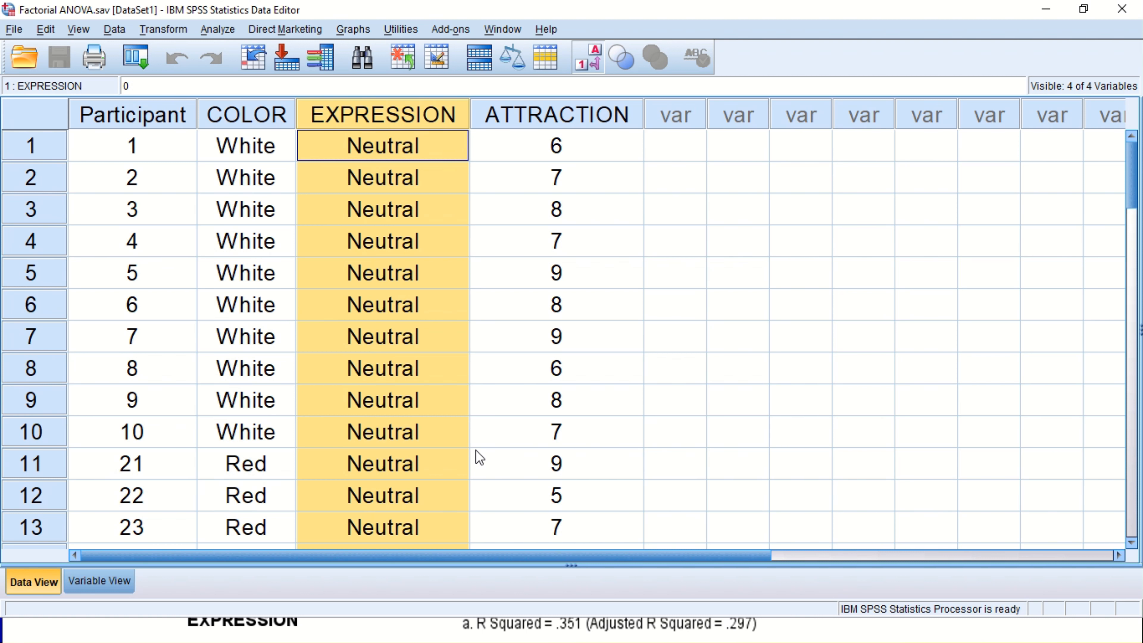
key(alt+Tab)
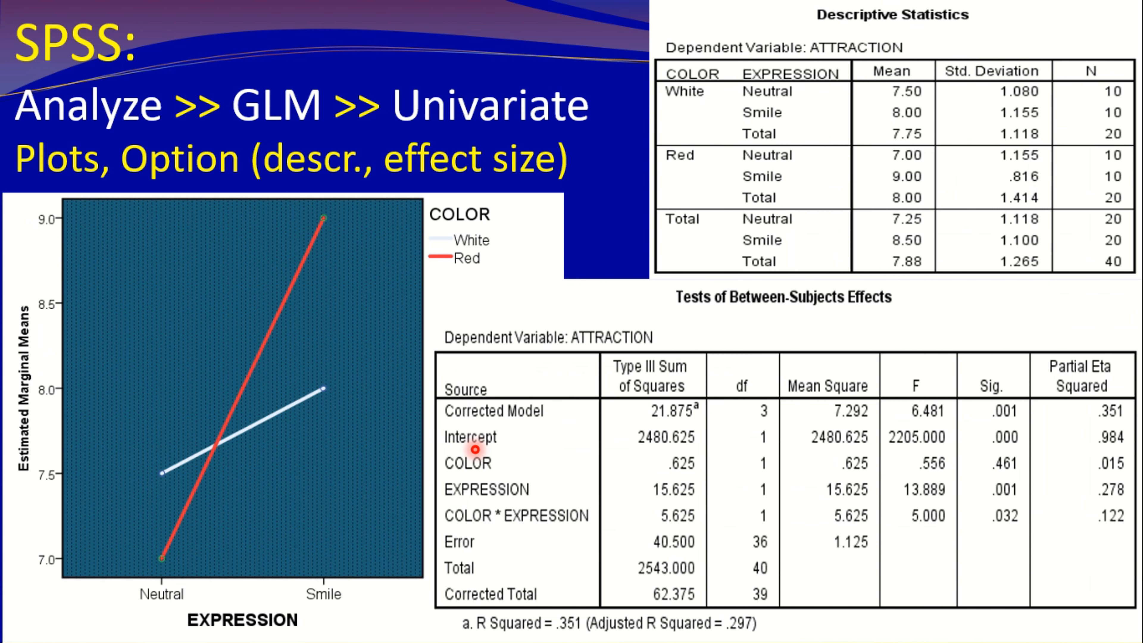